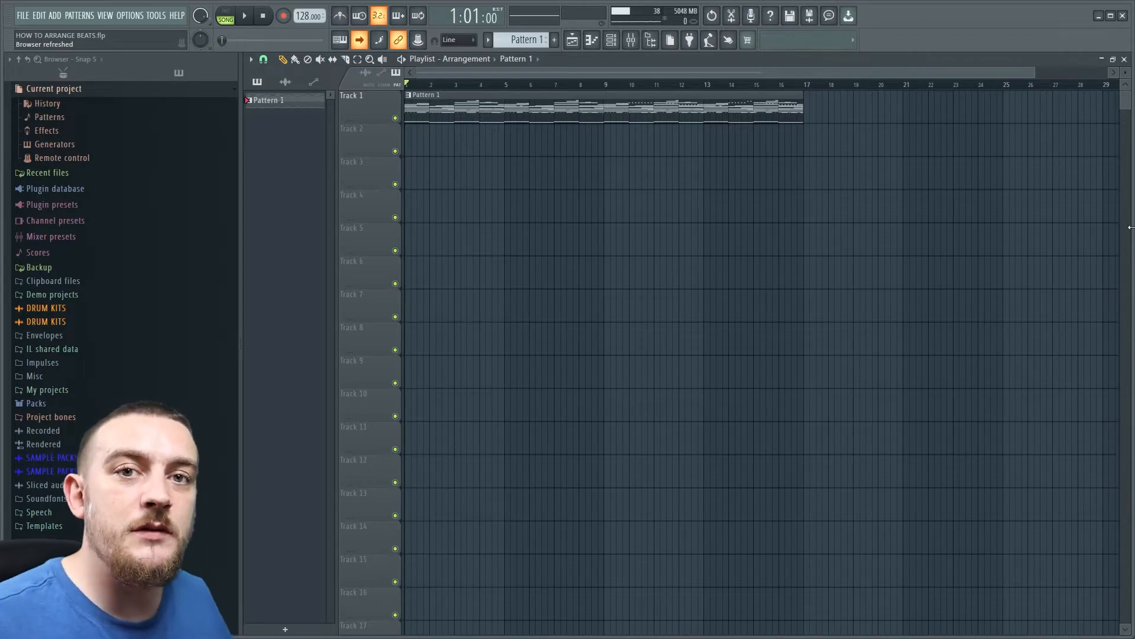
Step: Split Pattern 1 into separate patterns by channel and place them on the playlist from bar 9 to bar 25
key("space")
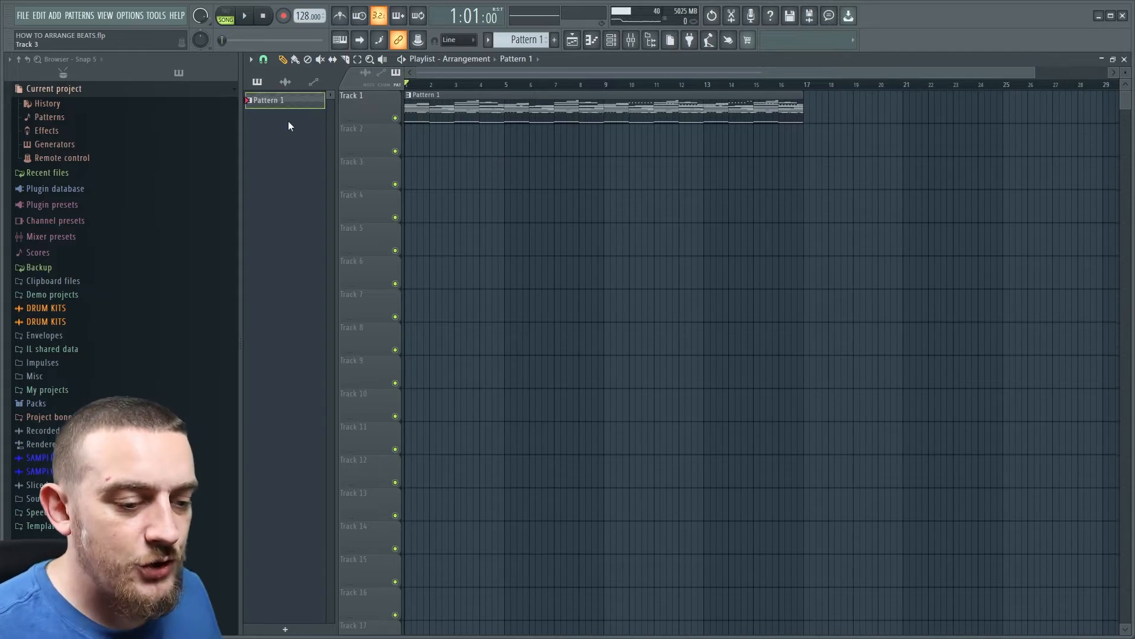
right_click(295, 107)
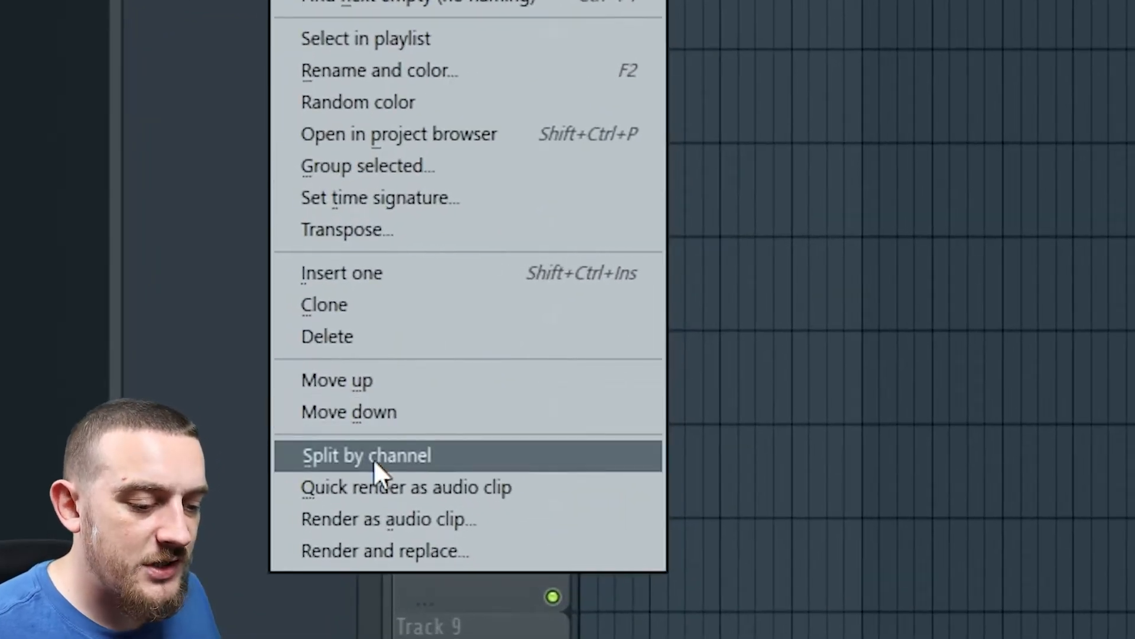
left_click(367, 456)
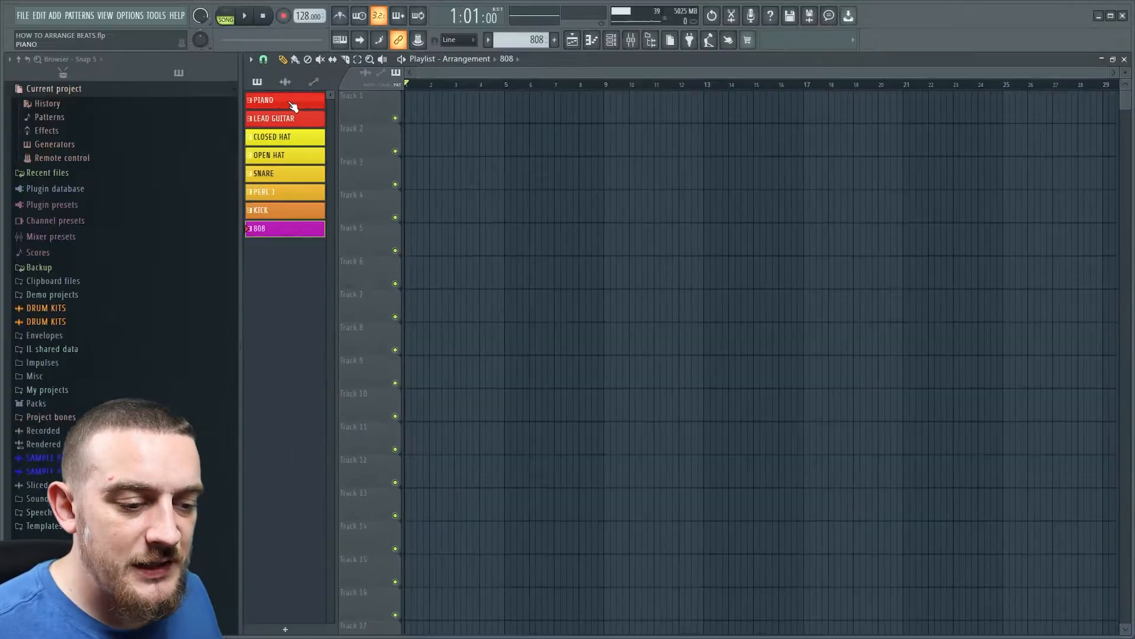
left_click_drag(293, 106, 623, 120)
left_click_drag(599, 388, 406, 96)
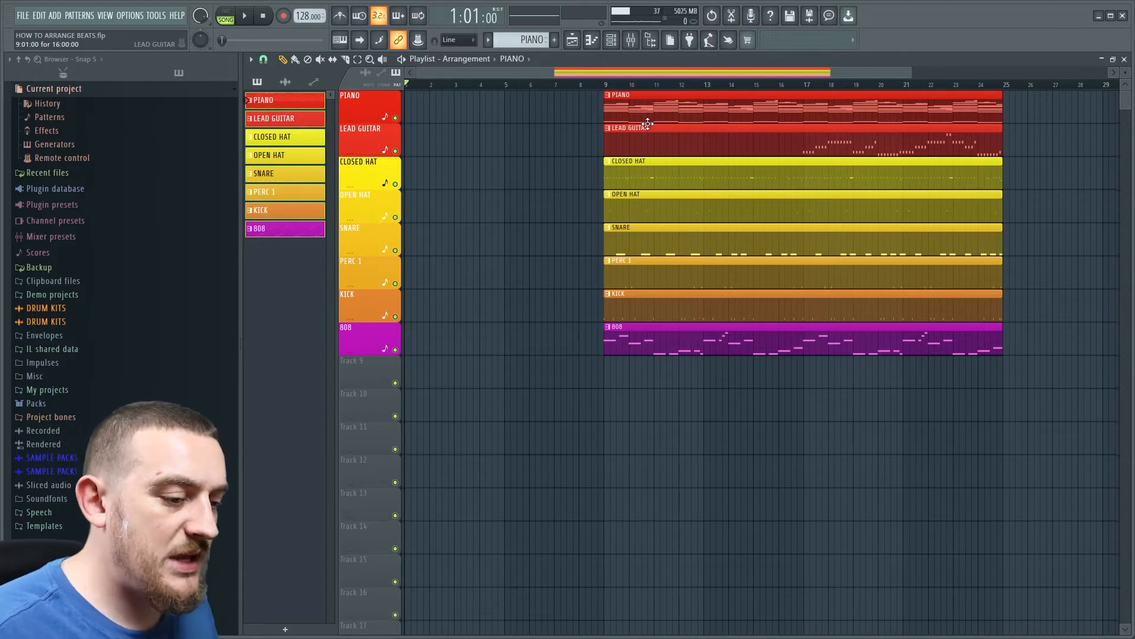
Step: Copy the PIANO clip to bars 1 to 9, keep the original full length, and make the intro copy unique
left_click_drag(1002, 98, 565, 96)
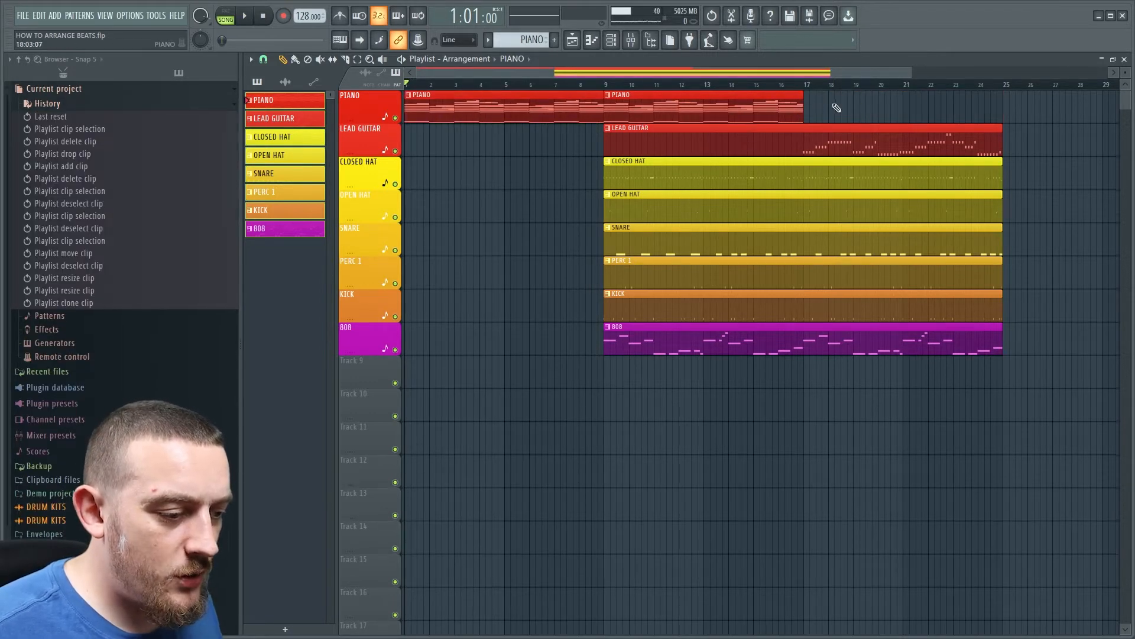
left_click_drag(802, 101, 1005, 110)
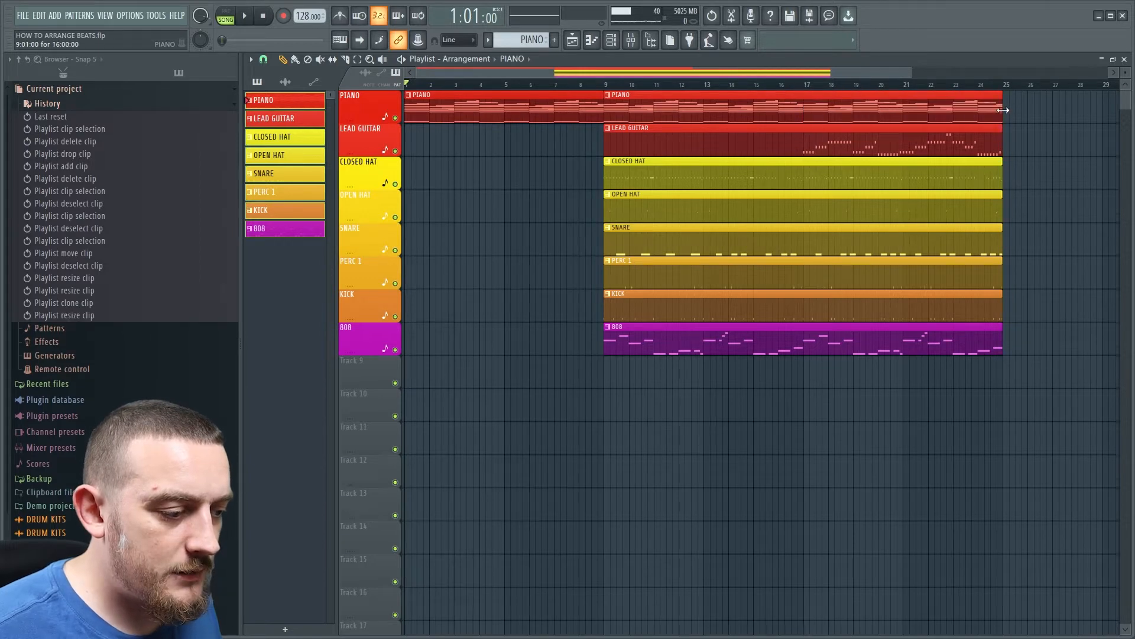
right_click(507, 132)
left_click(414, 101)
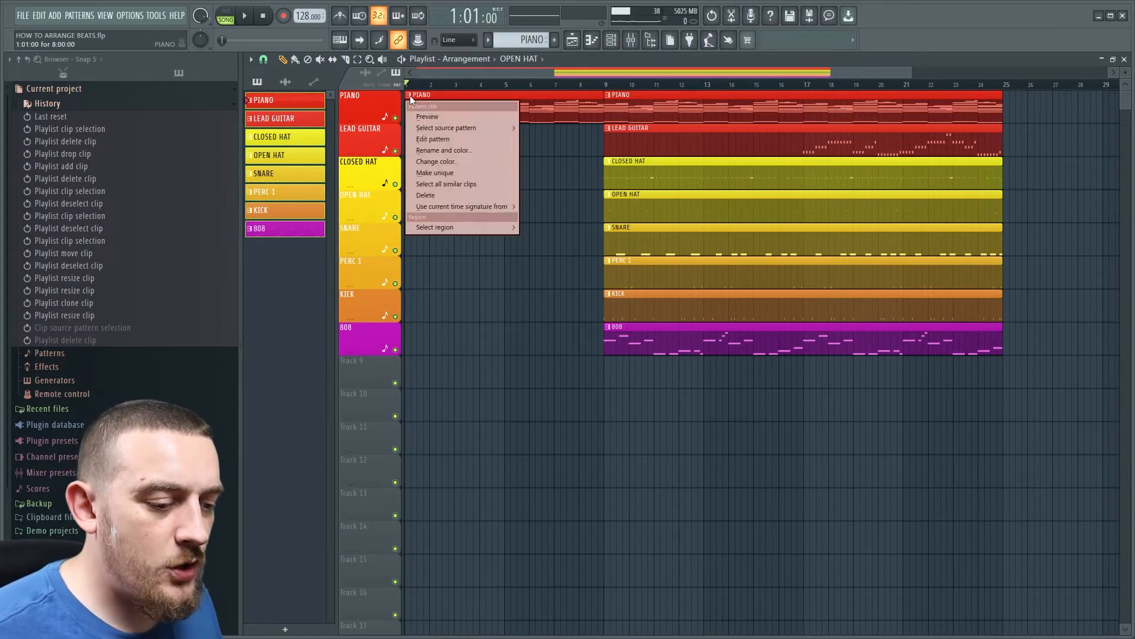
left_click(440, 173)
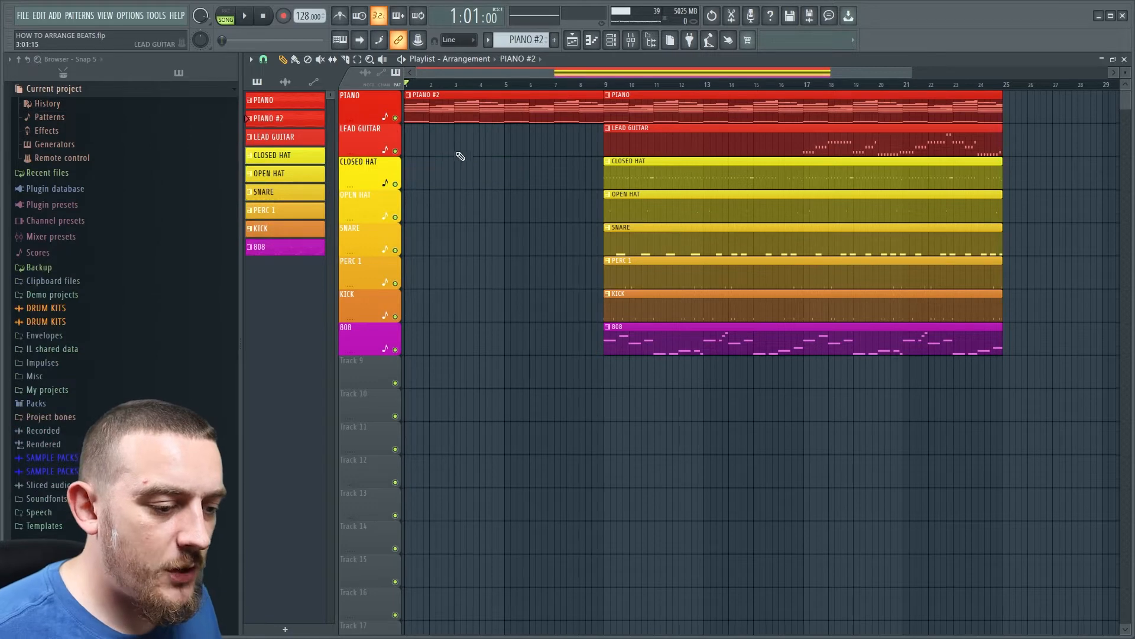
Step: Delete melody notes in bars 1 and 2 of the intro piano pattern to thin it out
double_click(491, 118)
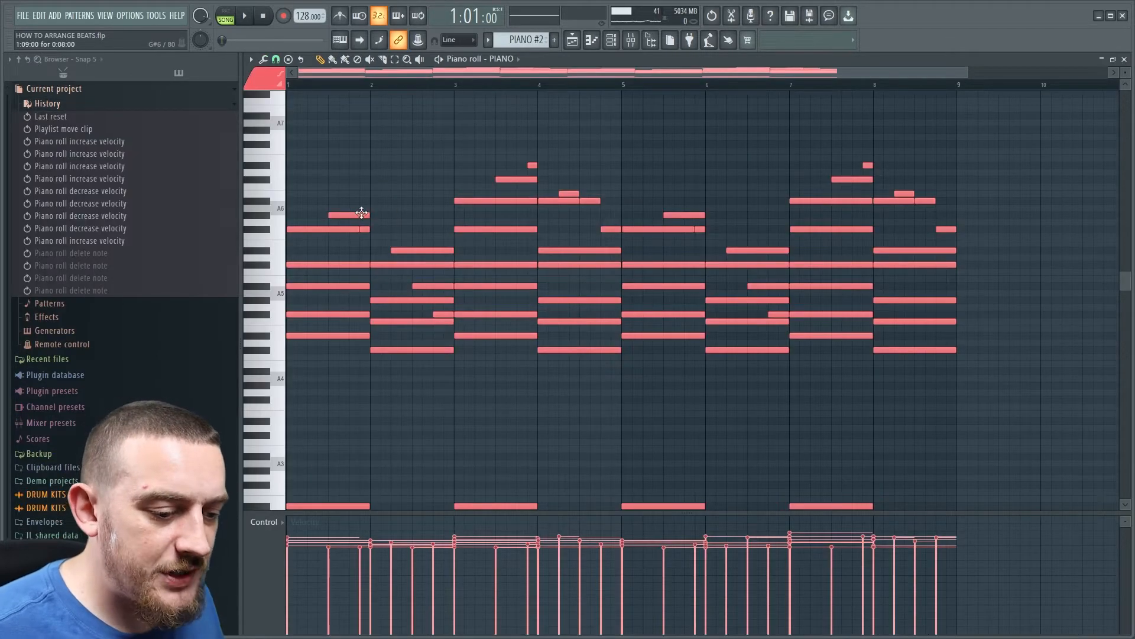
right_click(362, 214)
right_click(427, 250)
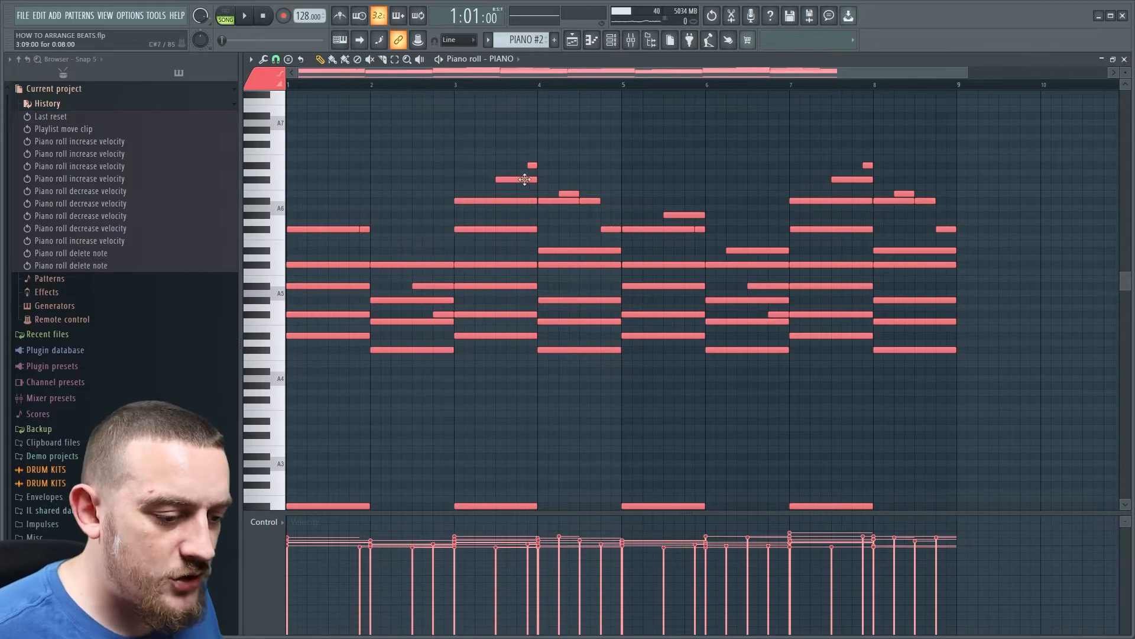
right_click(430, 287)
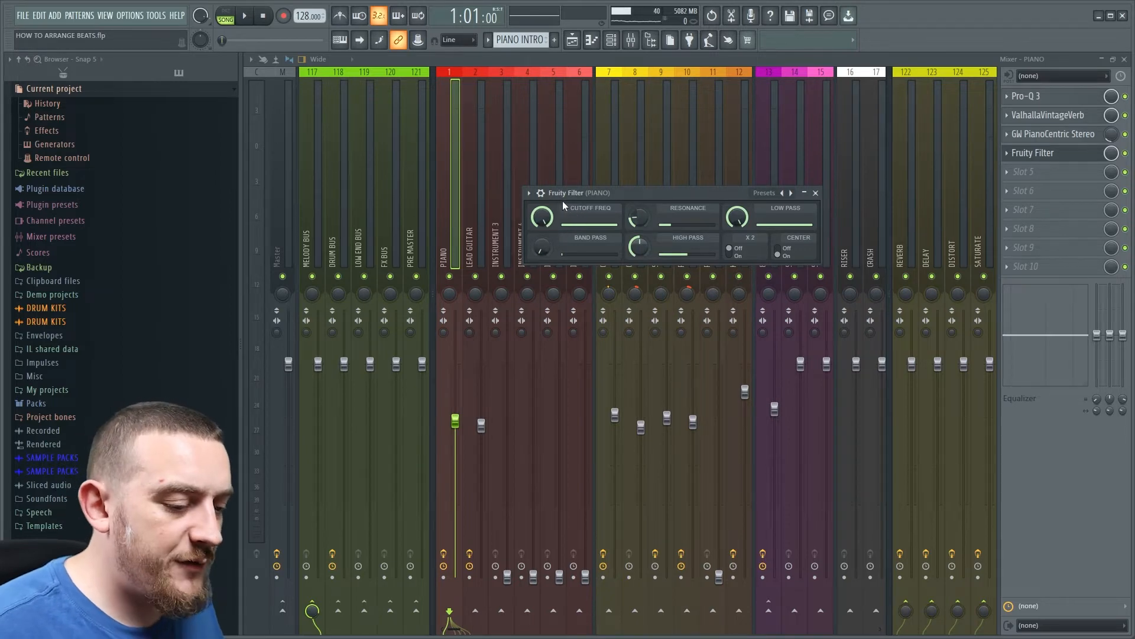
Step: Create an automation clip for the cutoff frequency of the piano's Fruity Filter and play the intro into the hook
right_click(543, 219)
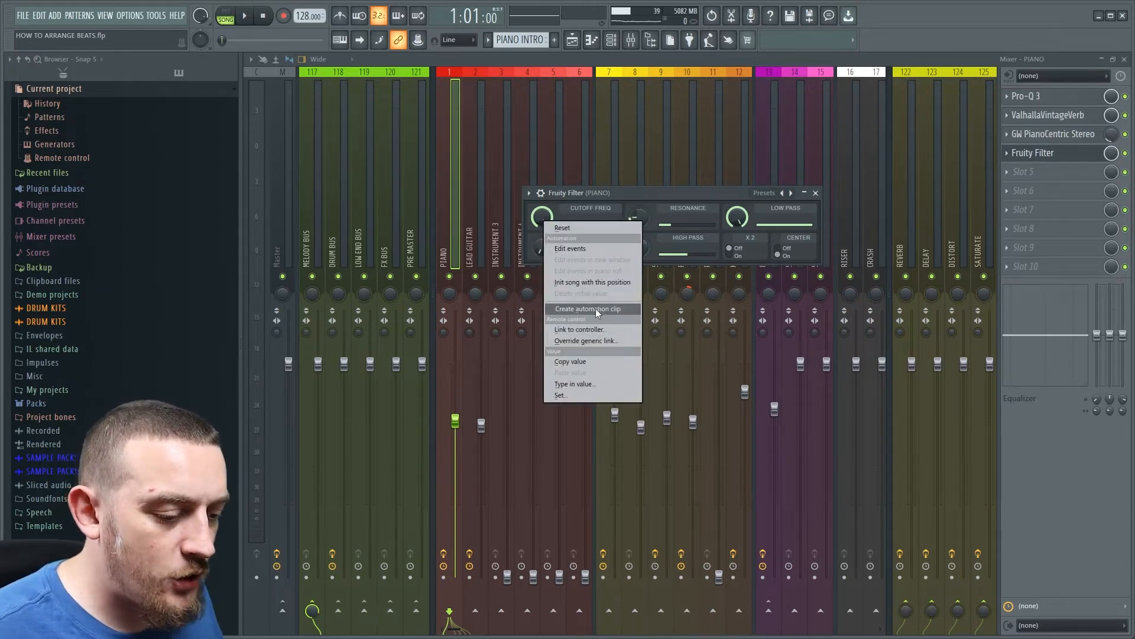
left_click(595, 308)
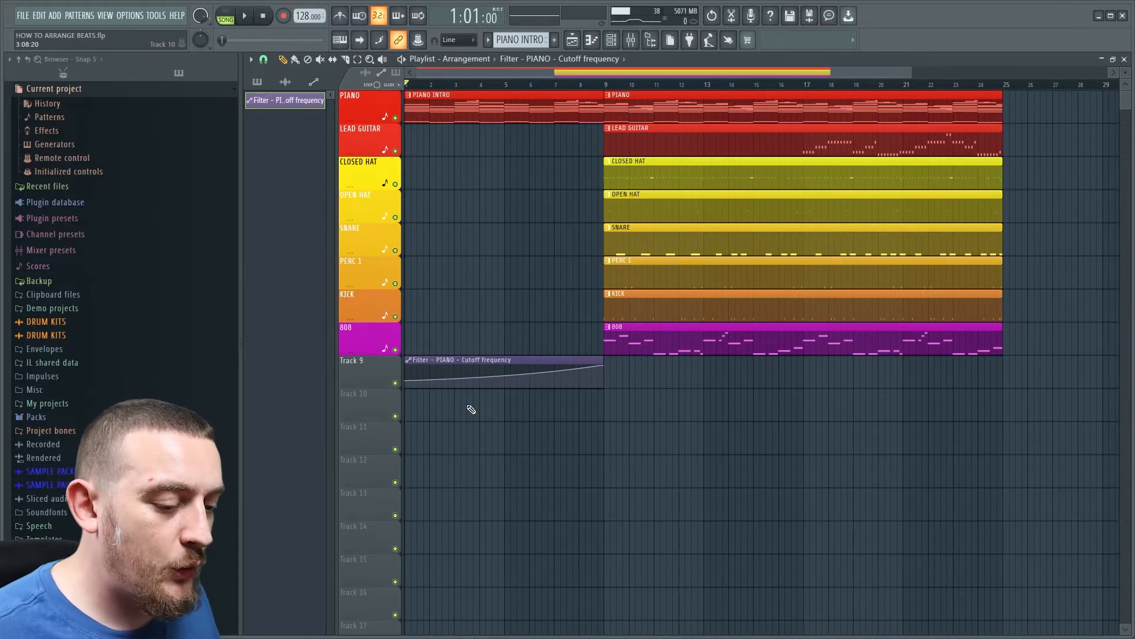
key("space")
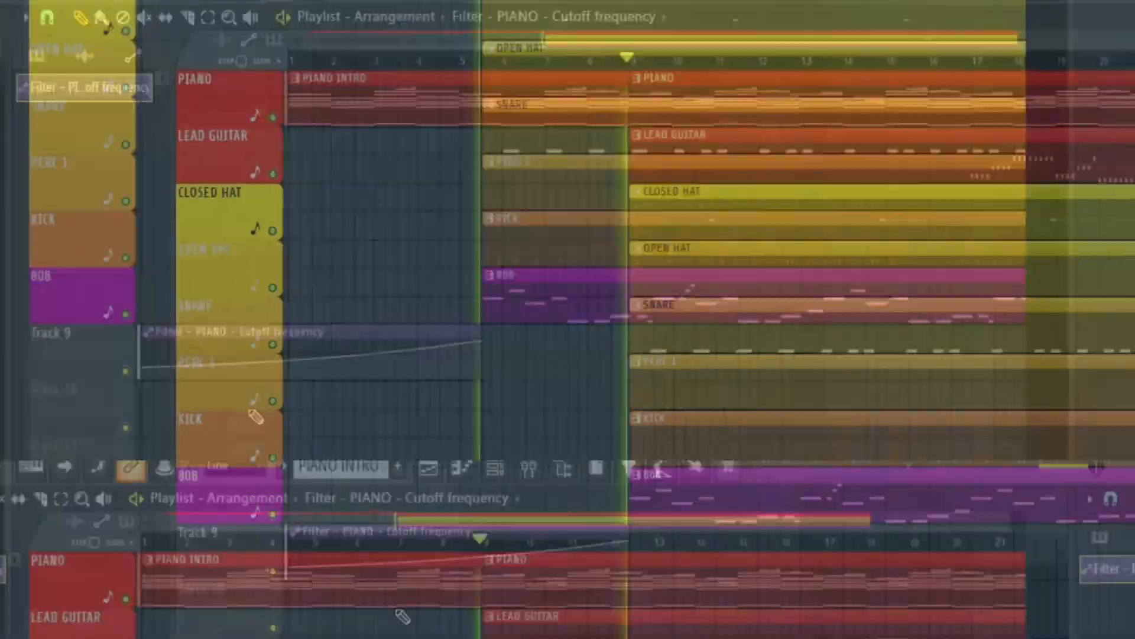
left_click(264, 16)
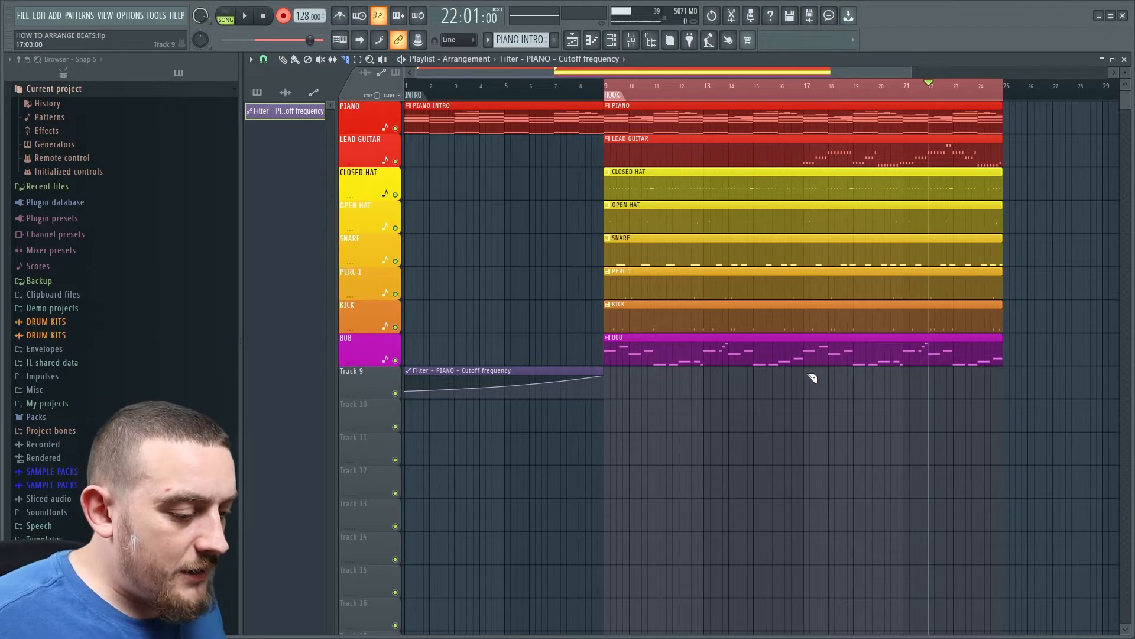
Step: Slice the hook's drum and 808 clips at bar 17, then trim the second KICK, SNARE and OPEN HAT clips to start later
left_click_drag(805, 400, 810, 186)
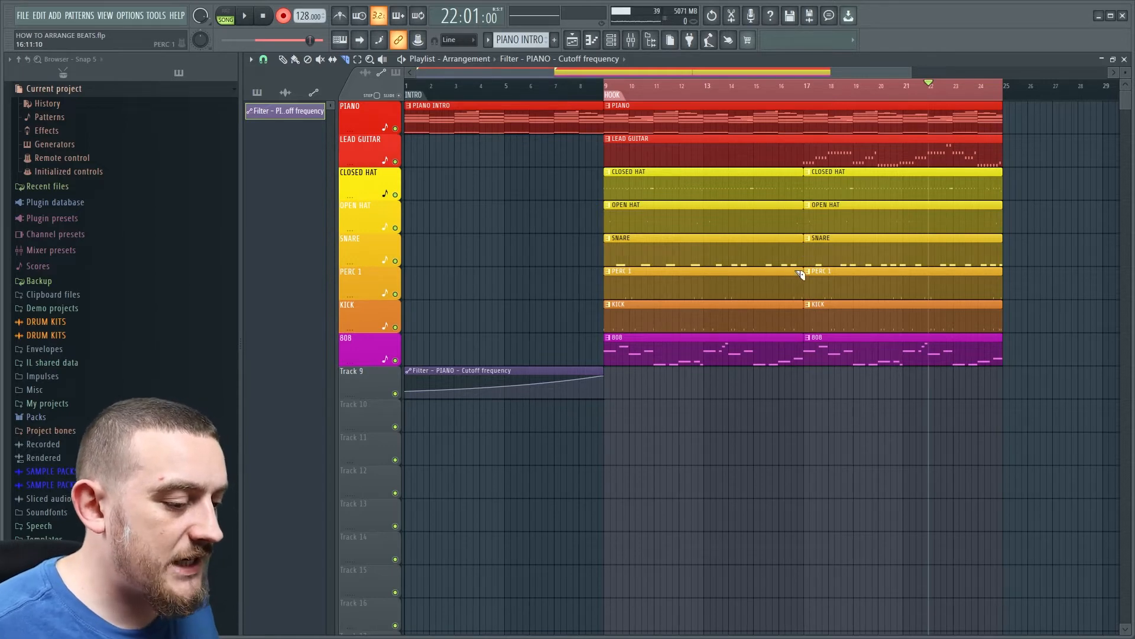
left_click_drag(808, 322, 858, 323)
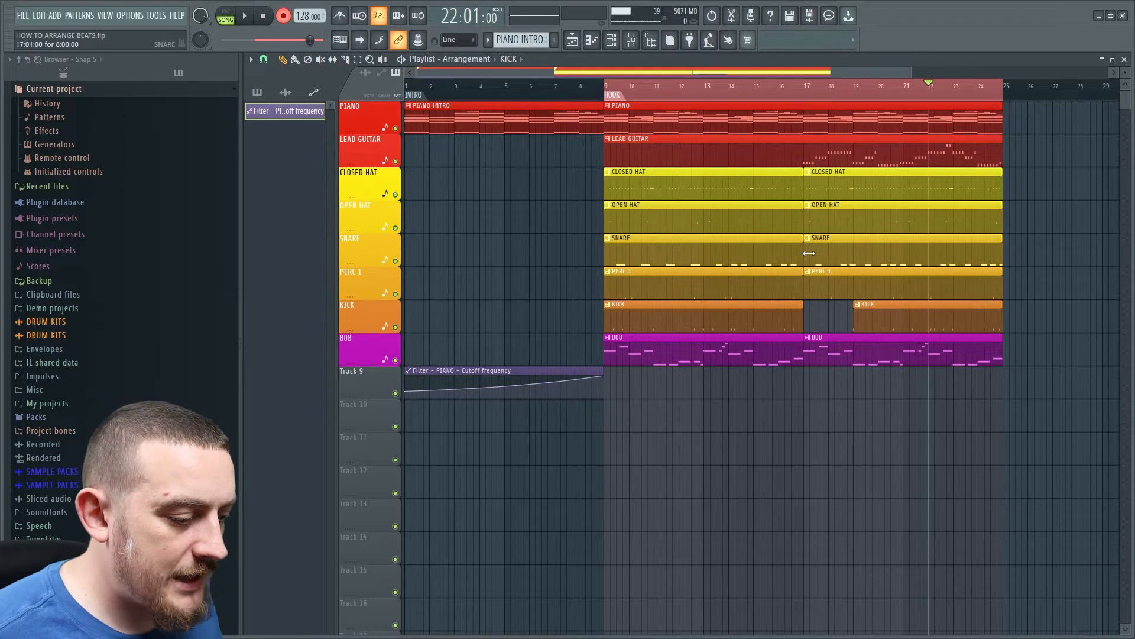
left_click_drag(809, 253, 833, 227)
left_click(821, 227)
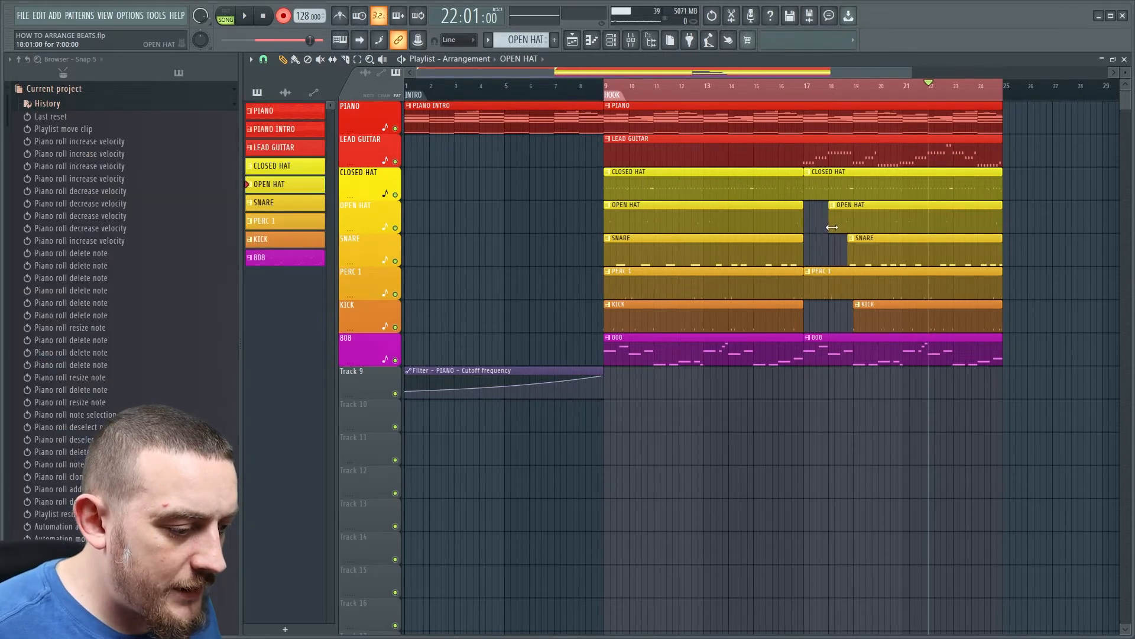
Step: Slice the CLOSED HAT clip midway through bar 17, leave a short gap after the cut, and shorten the end of the last KICK clip
key("d")
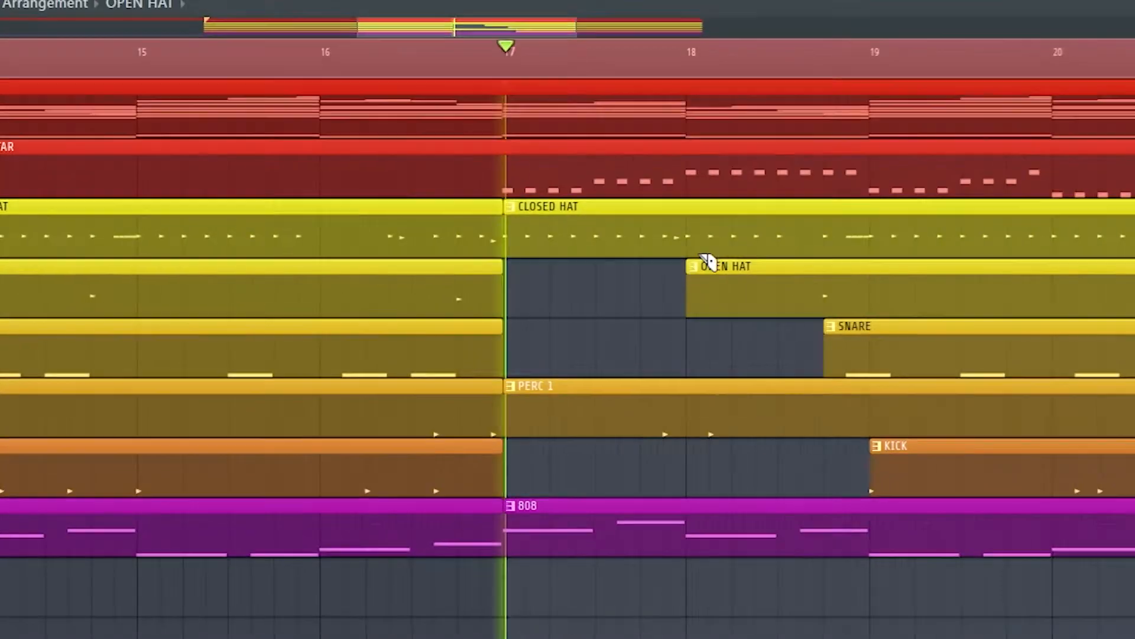
key("space")
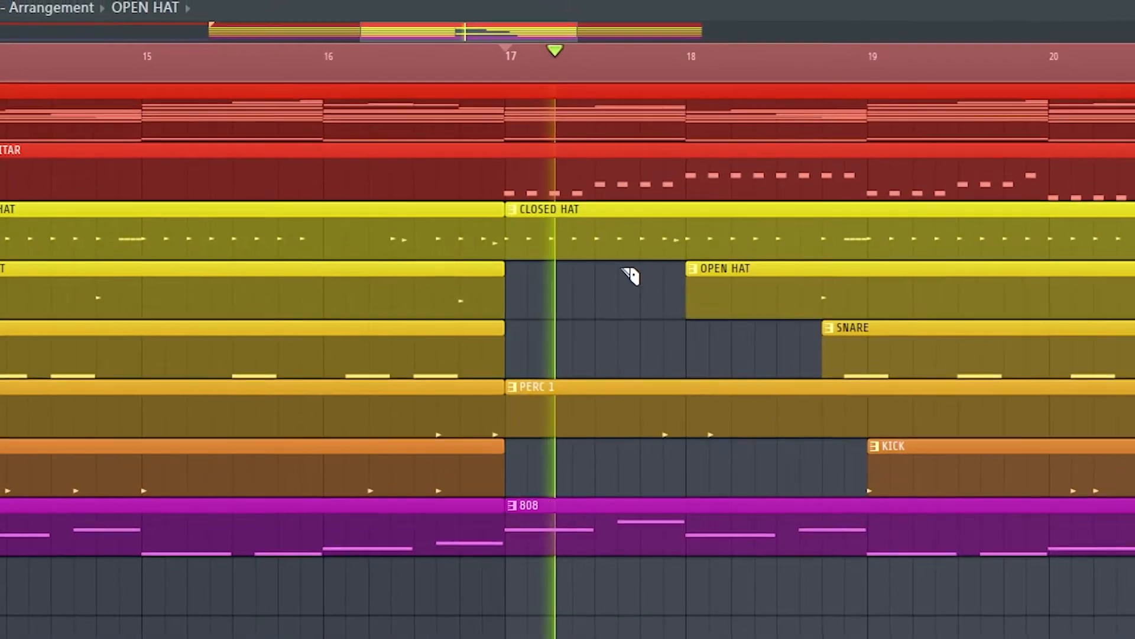
key("space")
left_click(598, 239)
key("space")
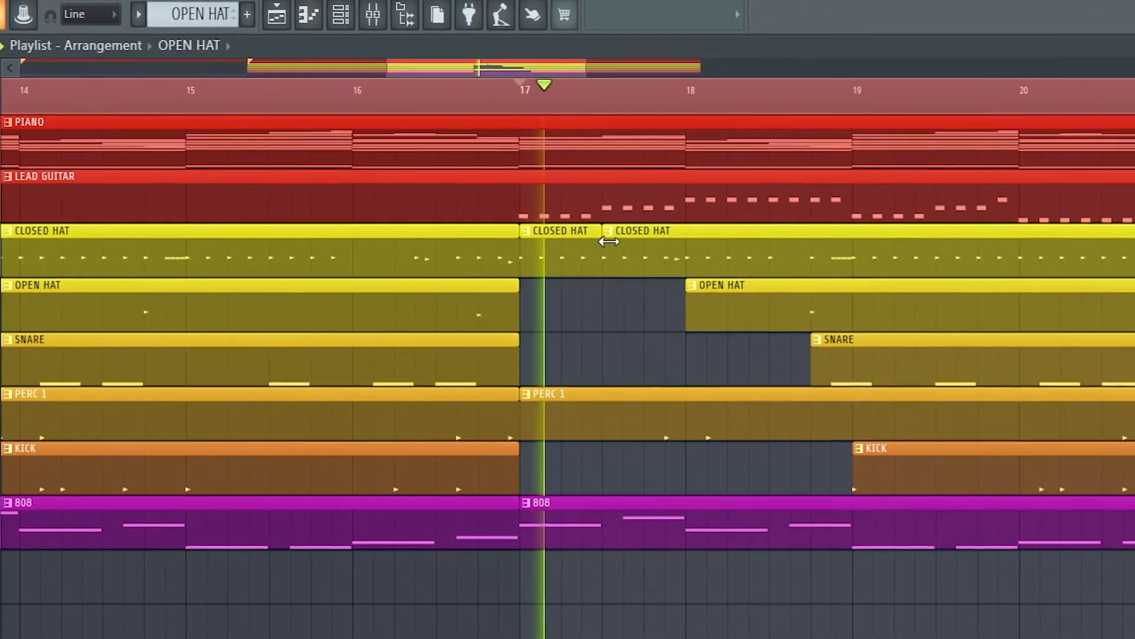
left_click_drag(602, 249, 649, 241)
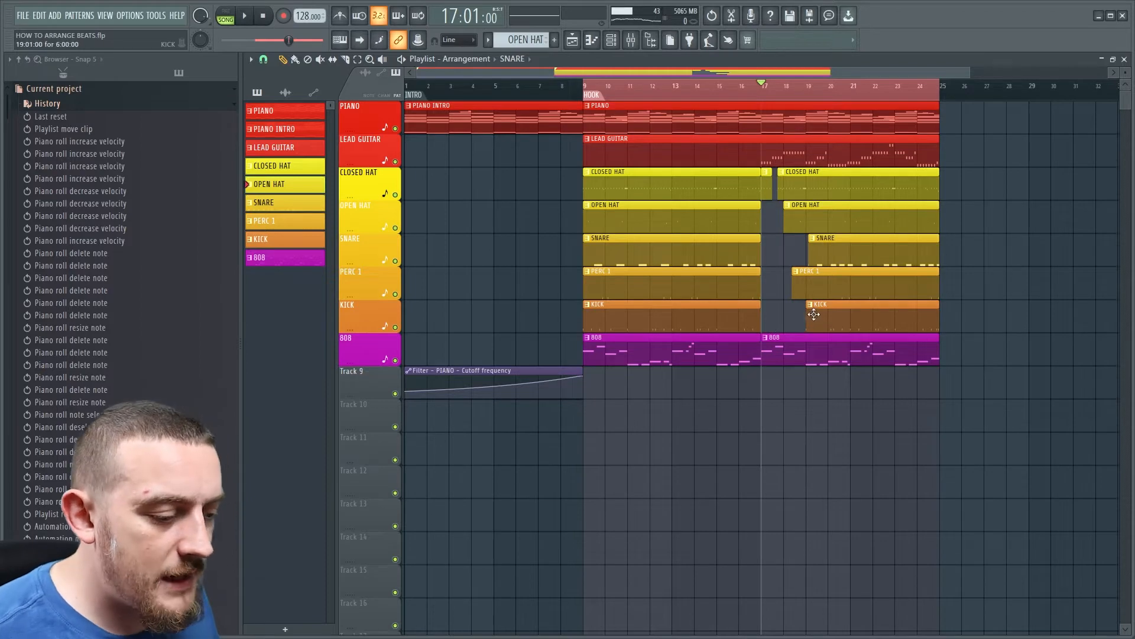
scroll(915, 314, "up", 4)
left_click_drag(911, 314, 885, 314)
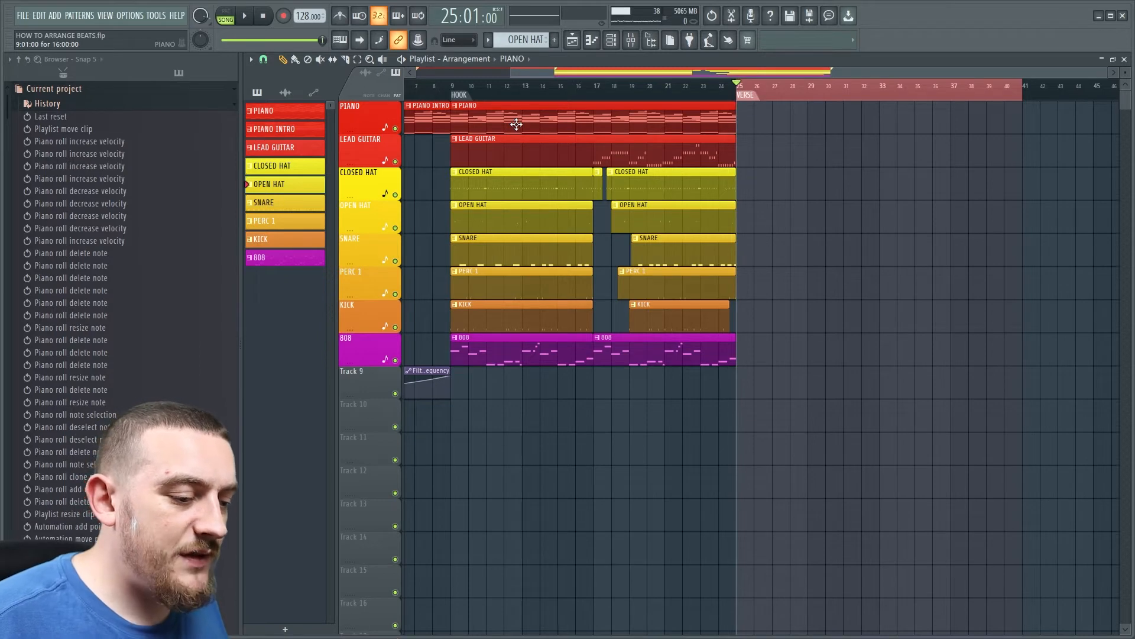
Step: Copy the hook's PIANO clip to the verse at bar 25, make it unique, and audition its notes in the piano roll
left_click_drag(517, 125, 806, 162)
left_click(741, 108)
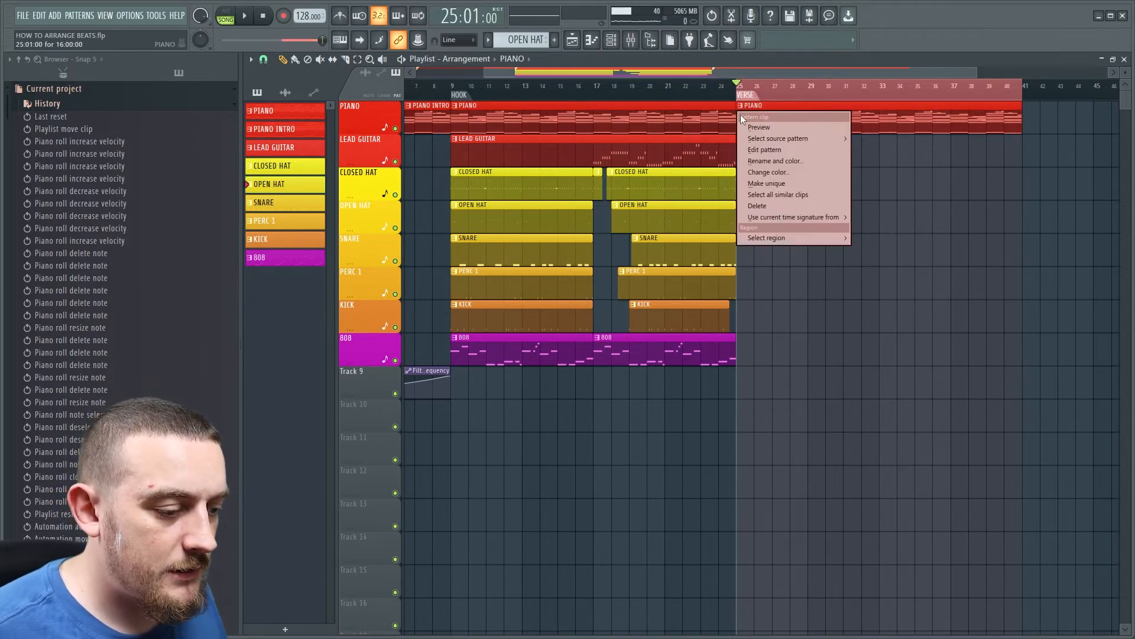
left_click(770, 185)
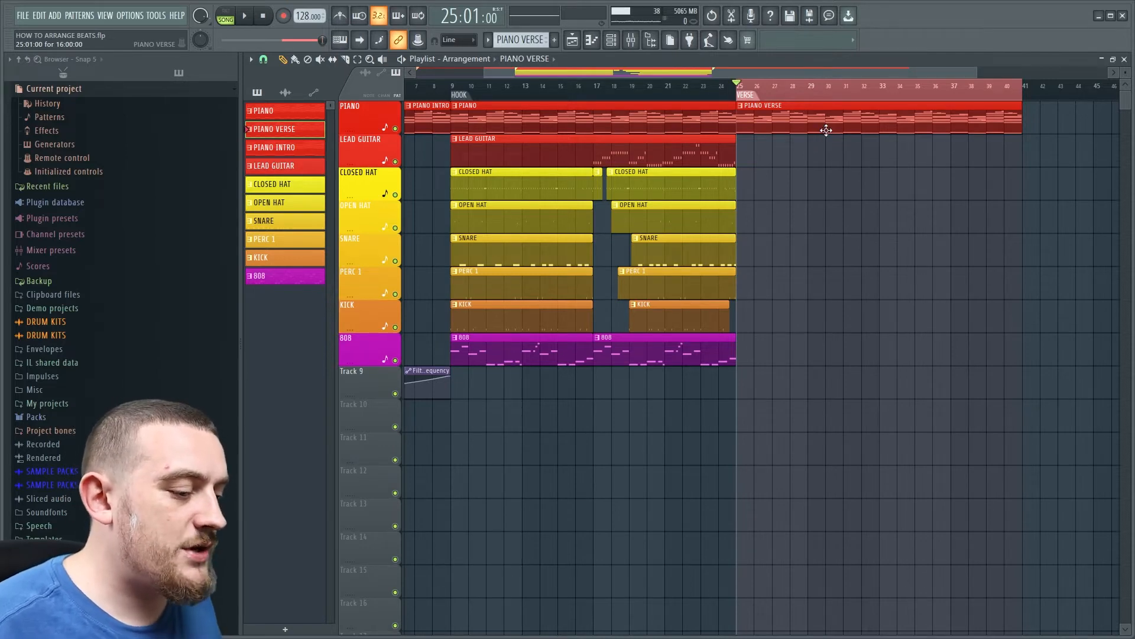
double_click(824, 130)
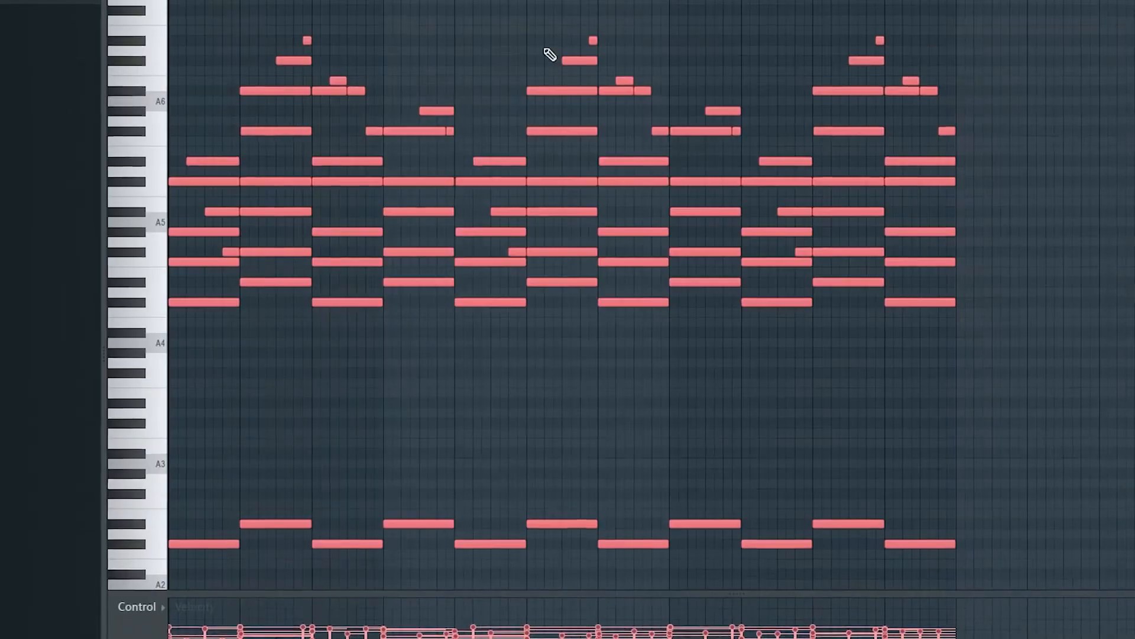
key("space")
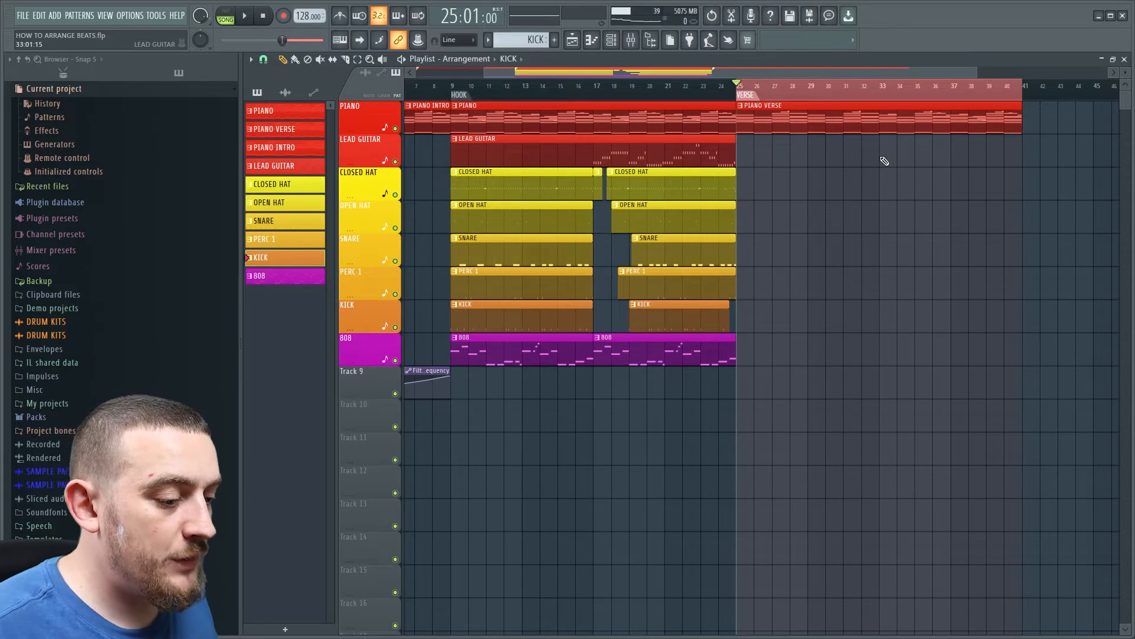
Step: Copy the CLOSED HAT, SNARE and PERC 1 clips across the verse, adding KICK and OPEN HAT only in its second half
left_click(887, 316)
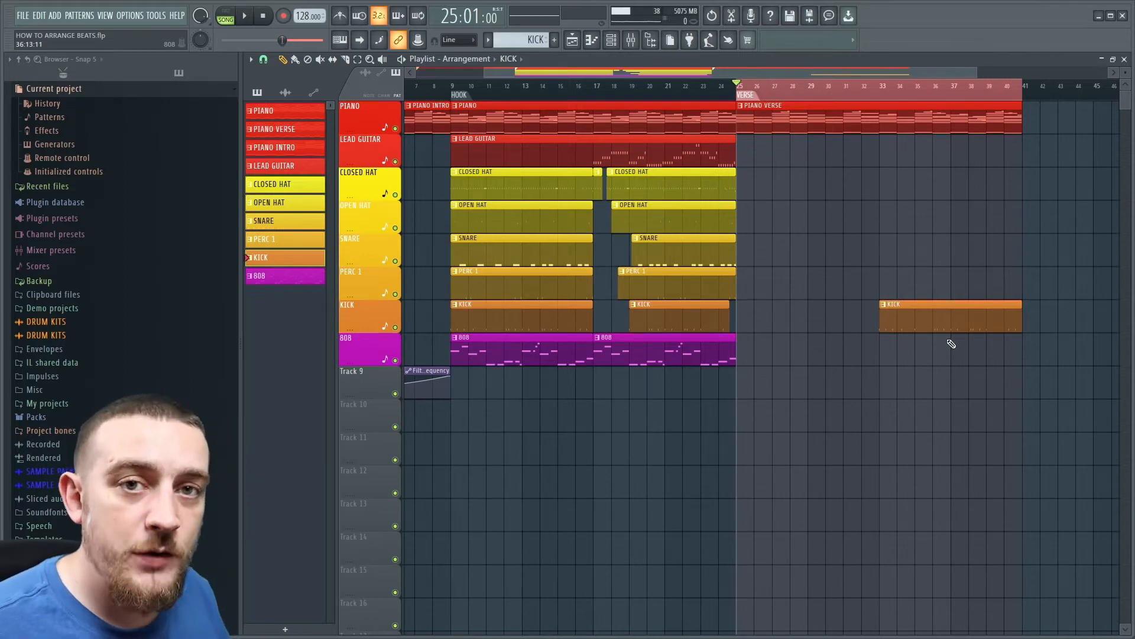
left_click_drag(772, 190, 445, 168)
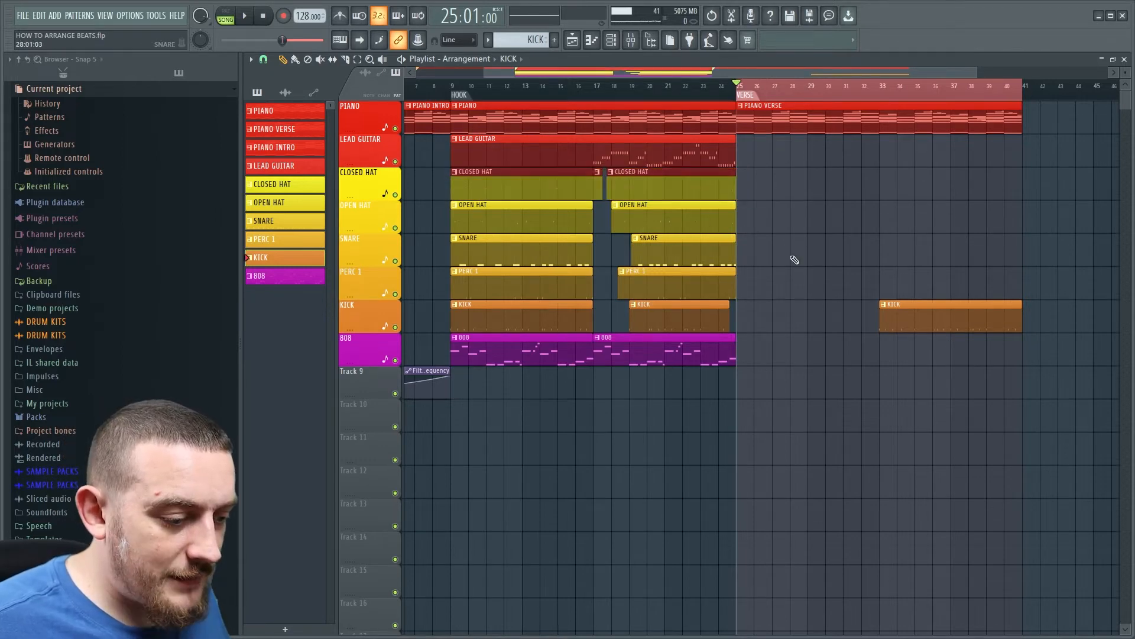
left_click_drag(777, 266, 447, 234)
left_click_drag(792, 297, 756, 287)
left_click(660, 221)
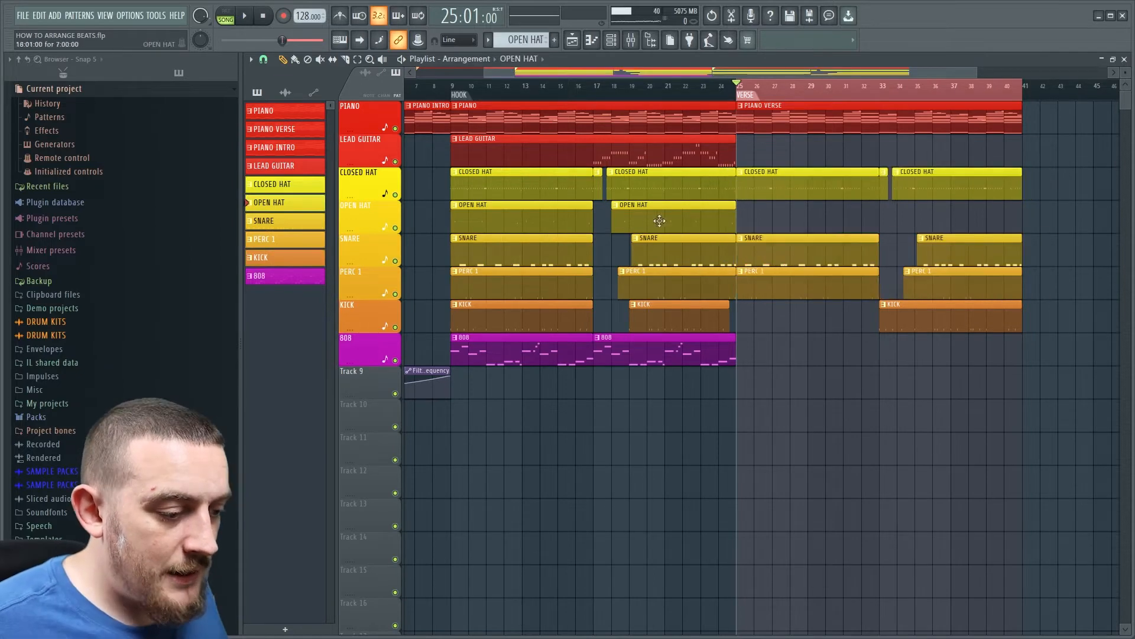
mouse_move(960, 217)
left_mouse_down()
mouse_move(999, 215)
mouse_move(956, 224)
left_mouse_up()
Step: Trim the starts of the verse's first SNARE and PERC 1 clips to shortly after bar 26
scroll(807, 289, "up", 3)
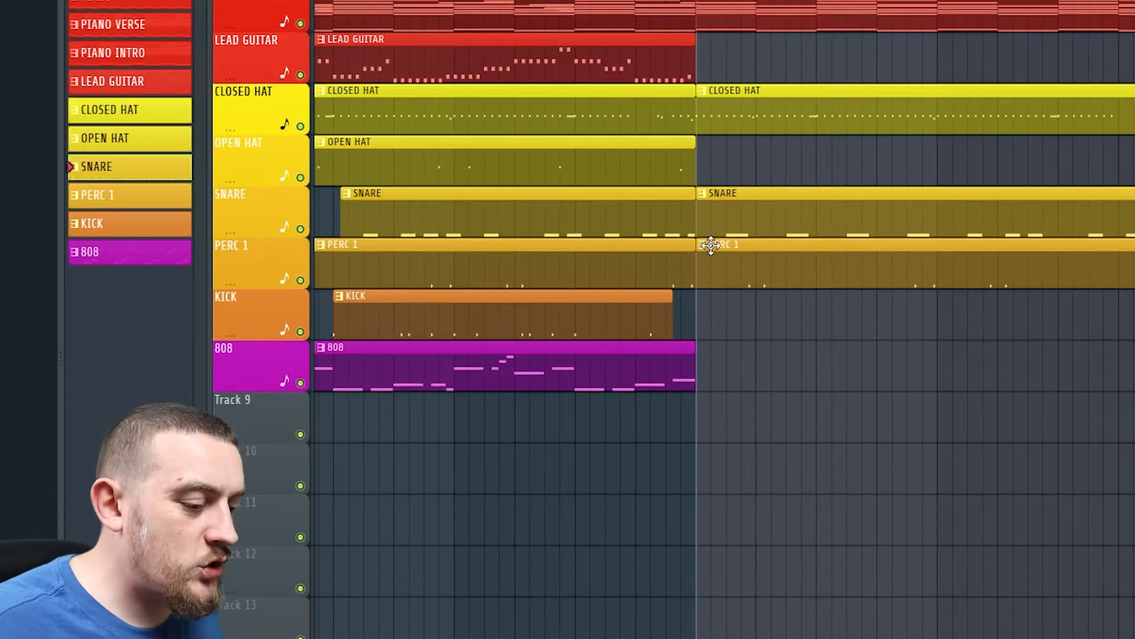
left_click_drag(702, 225, 766, 225)
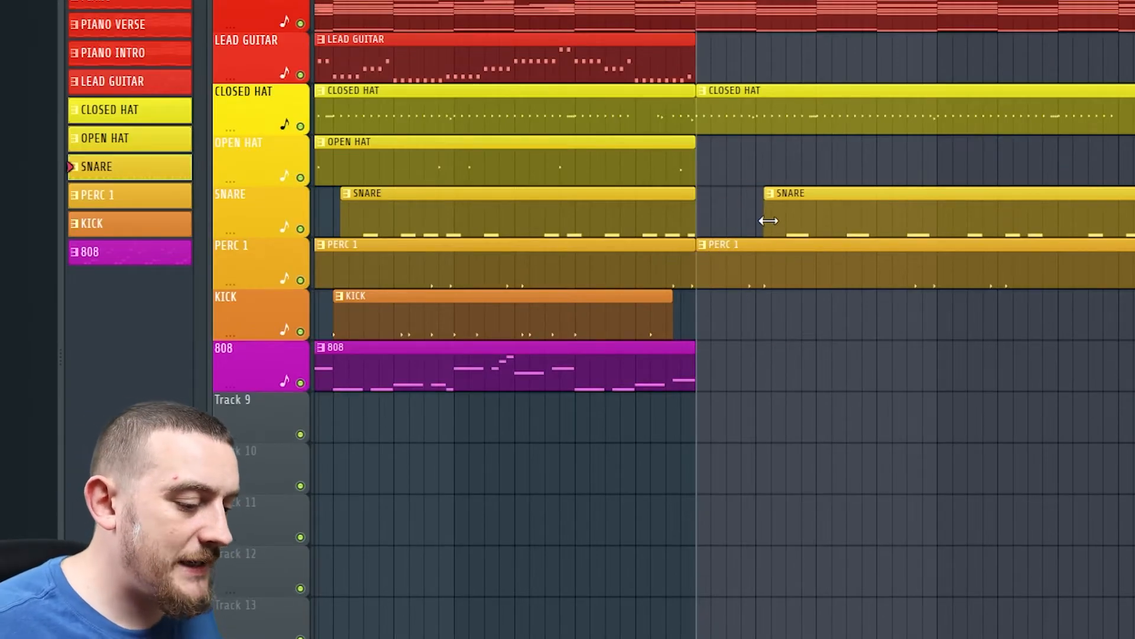
left_click_drag(702, 271, 787, 270)
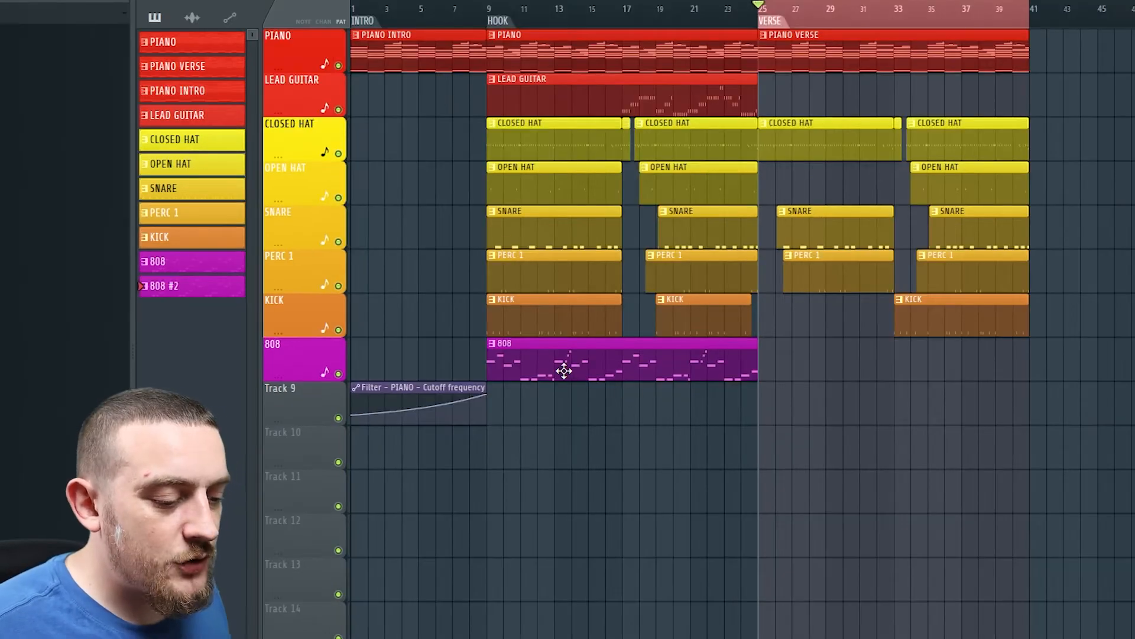
Step: Copy the hook's 808 clip to the verse at bar 25, make it unique, and open it in the piano roll
left_click_drag(547, 373, 825, 389)
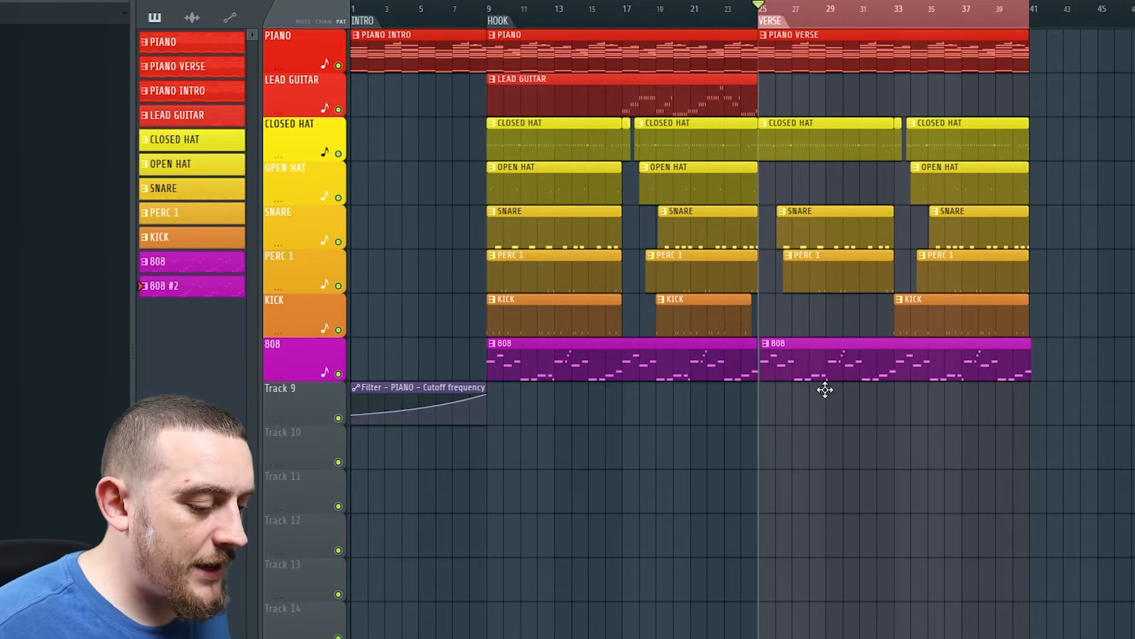
right_click(761, 349)
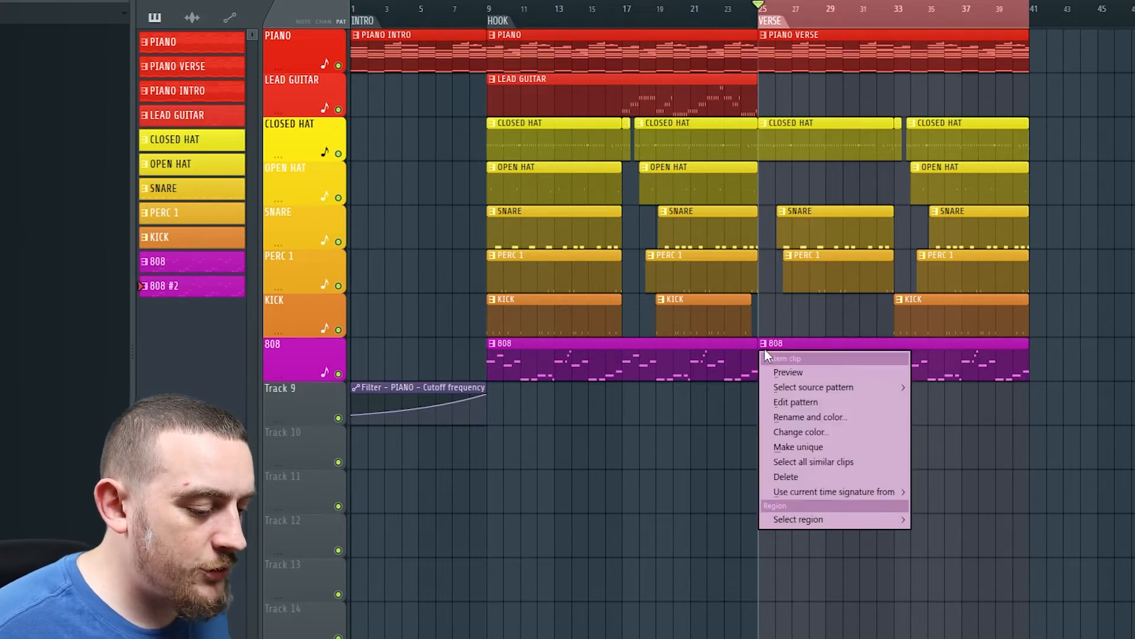
left_click(804, 448)
double_click(802, 369)
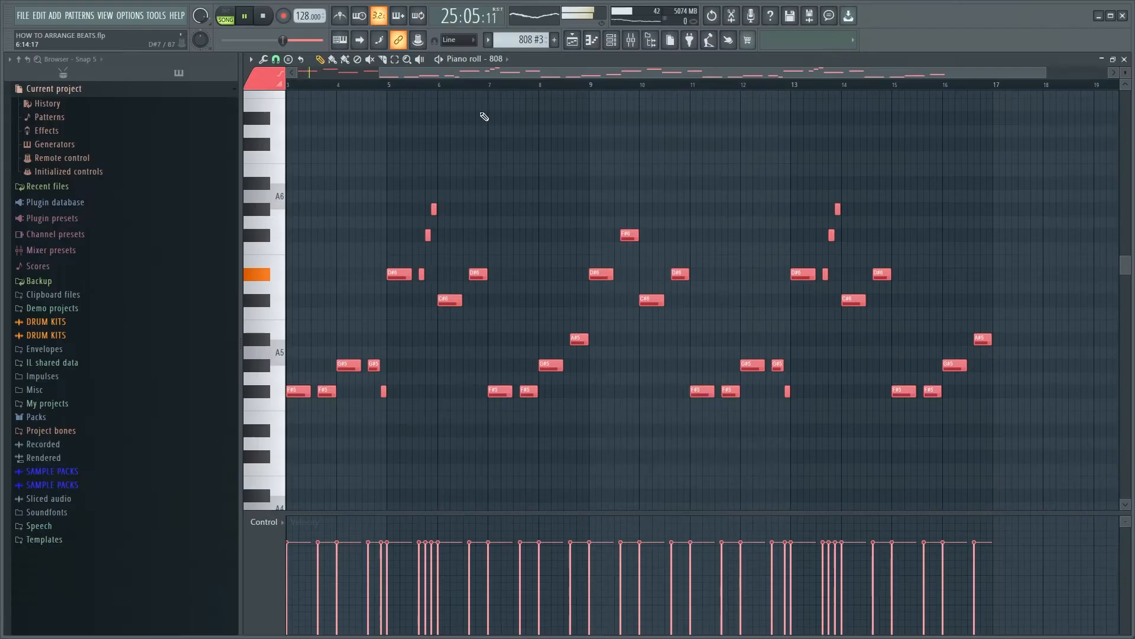
Step: Thin out the verse's 808 pattern by deleting selected bass notes across its first ten bars
right_click(428, 391)
right_click(475, 365)
right_click(484, 391)
left_click(474, 86)
right_click(523, 274)
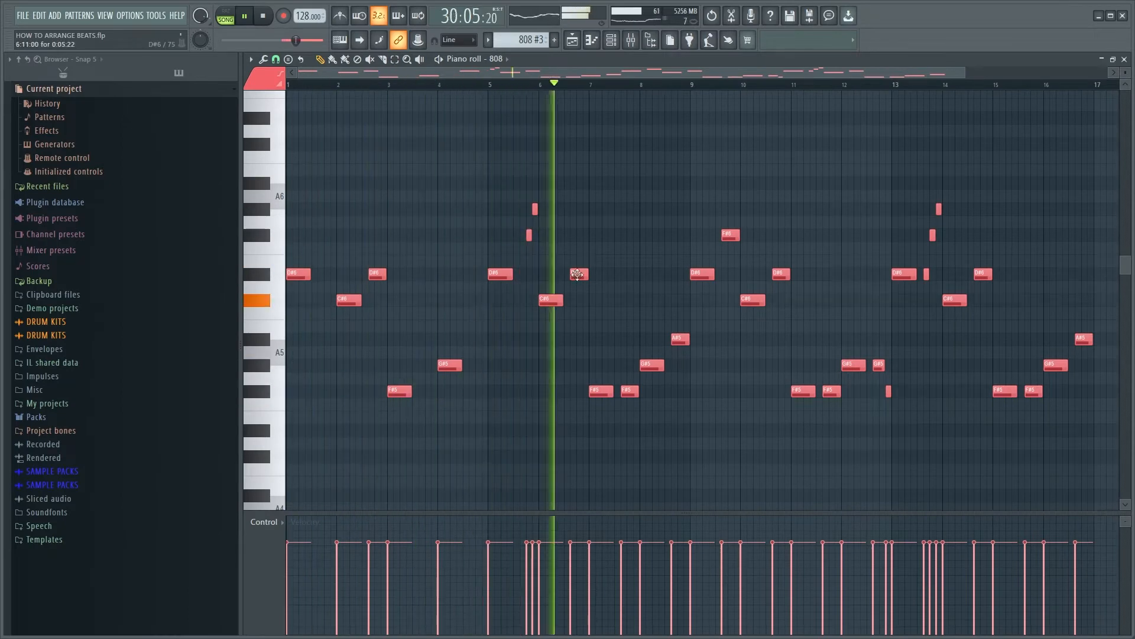
right_click(630, 391)
right_click(731, 235)
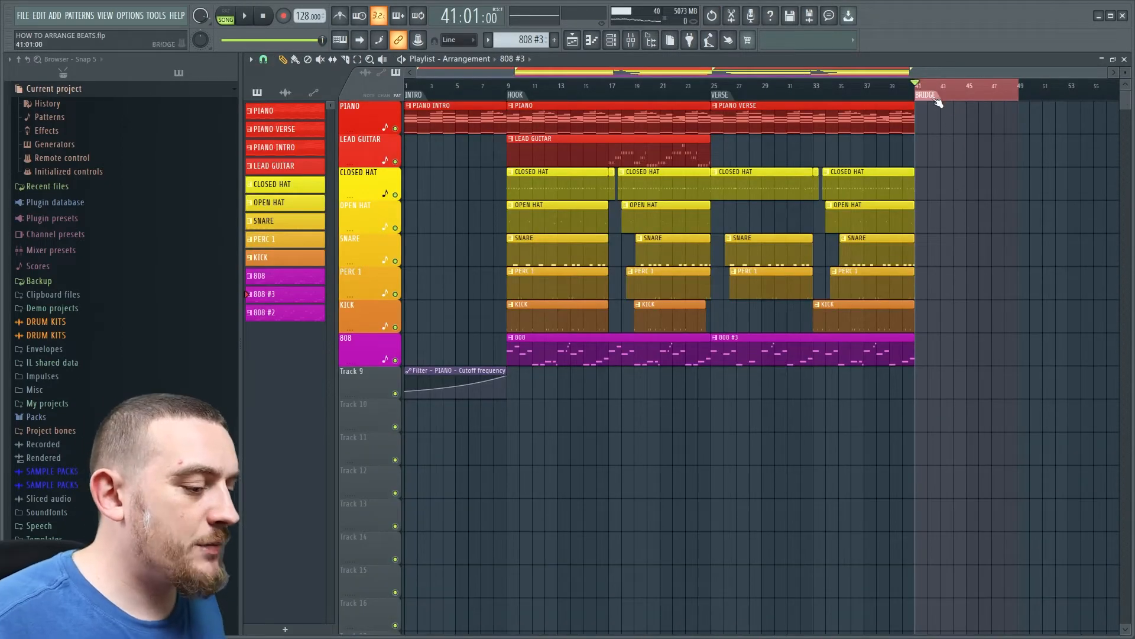
Step: Copy the PIANO INTRO clip, its cutoff frequency automation and a CLOSED HAT clip into the bridge at bar 41
left_click_drag(412, 450, 952, 150)
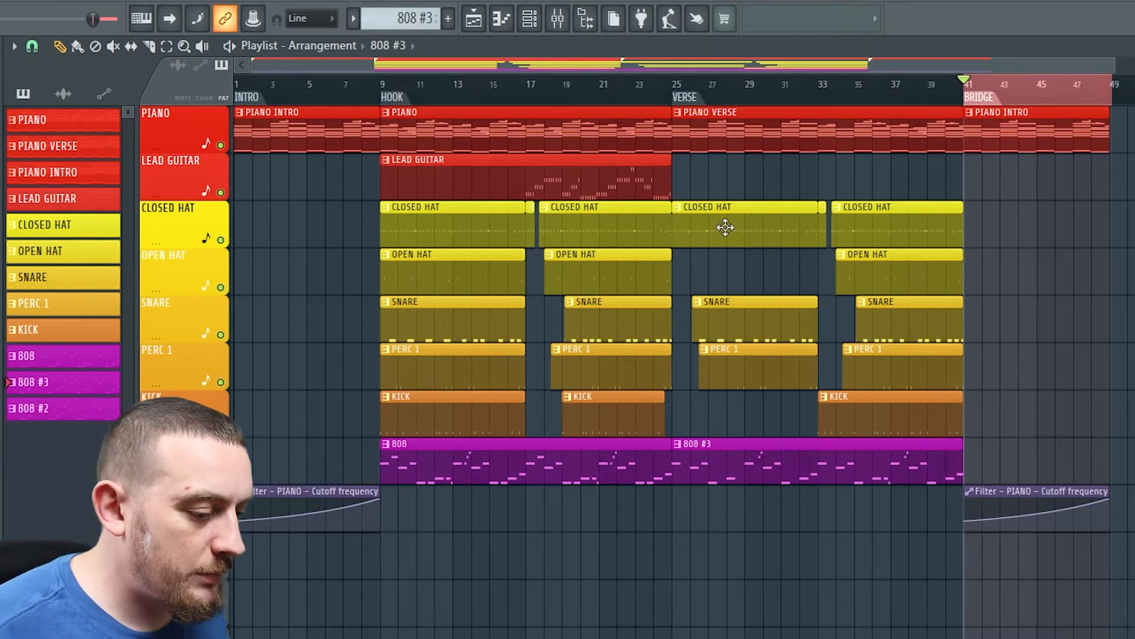
left_click_drag(703, 223, 1010, 235)
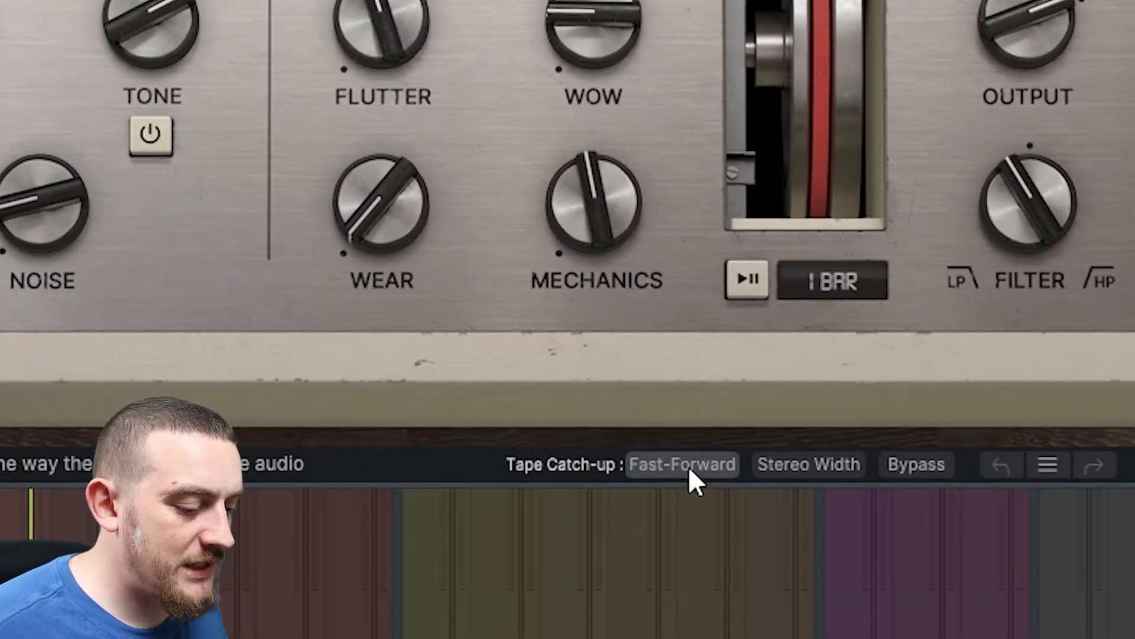
Step: Set the PIANO track's Tape MELLO-FI catch-up to Instant, create a Tape Stop automation clip, and audition the end of the bridge
left_click(689, 467)
left_click(703, 544)
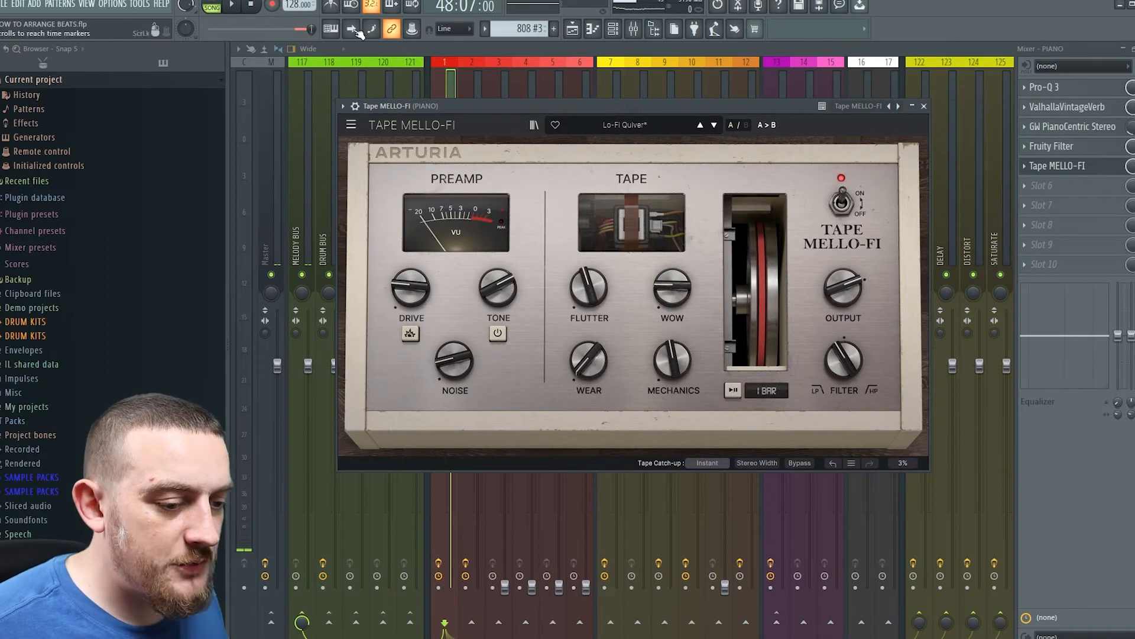
left_click(412, 30)
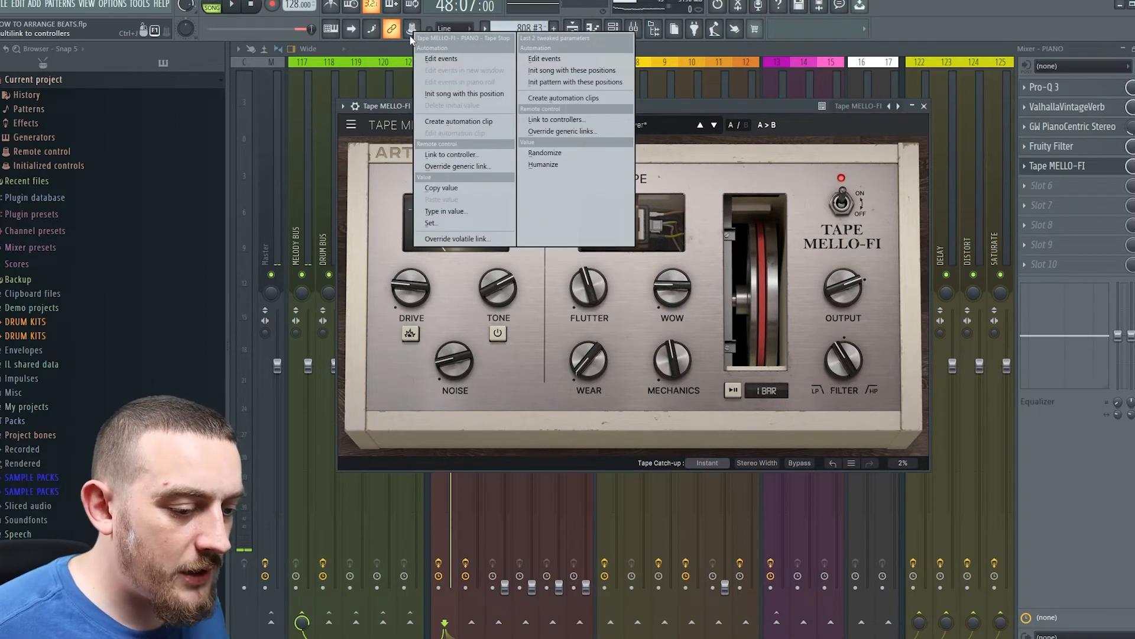
left_click(473, 122)
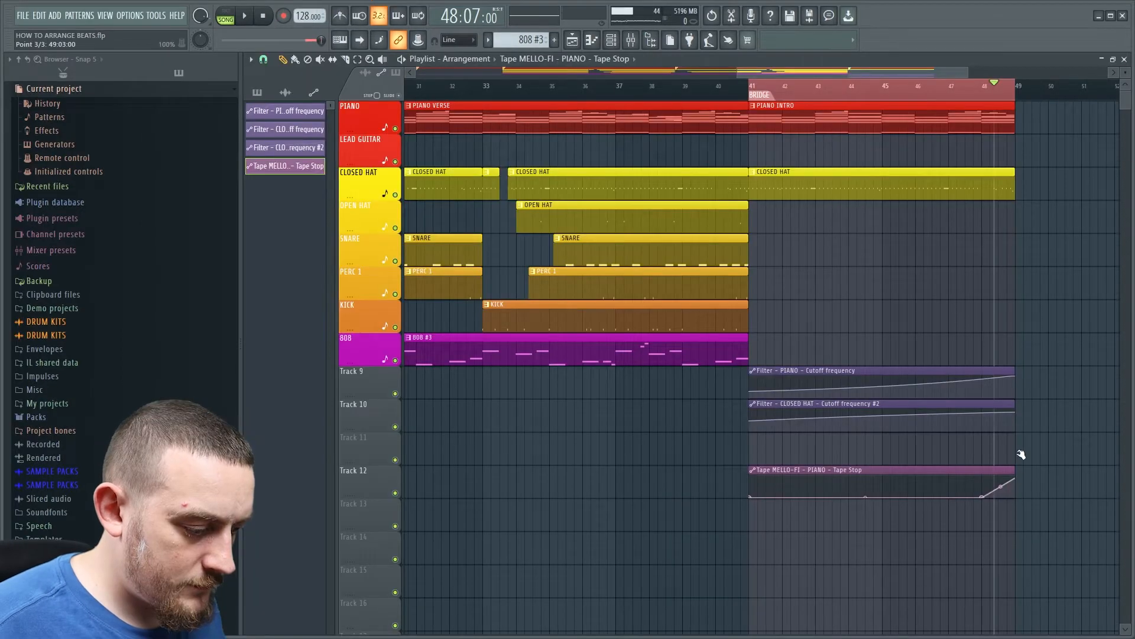
left_click(965, 85)
key("space")
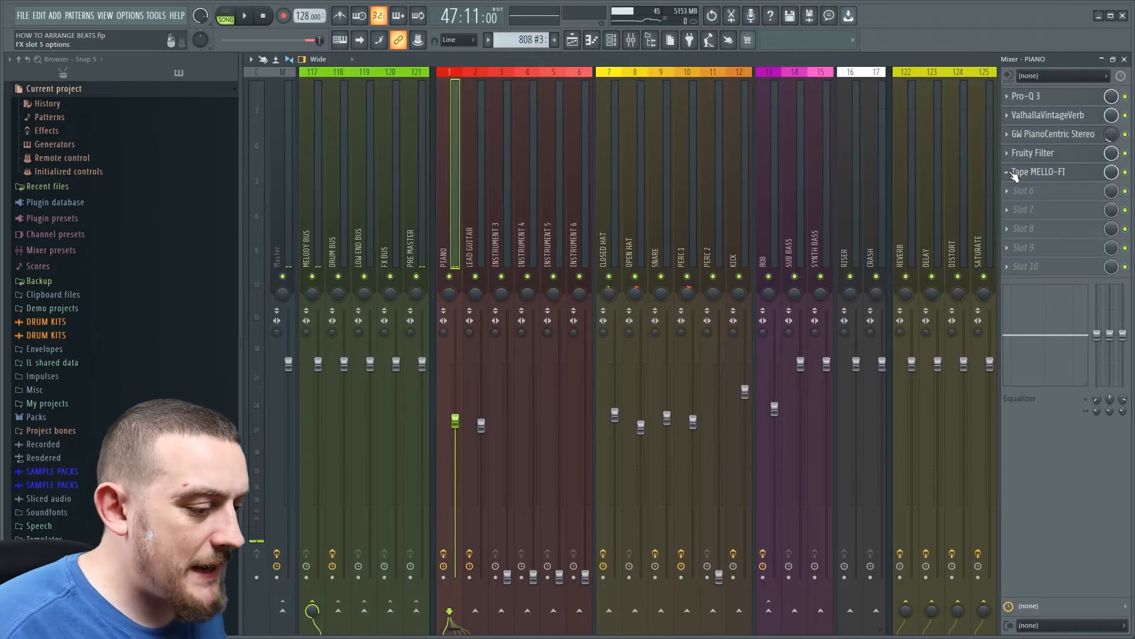
Step: Copy the PIANO track's Tape MELLO-FI preset to the CLOSED HAT mixer track and create an automation clip for its Tape Stop
left_click(1011, 173)
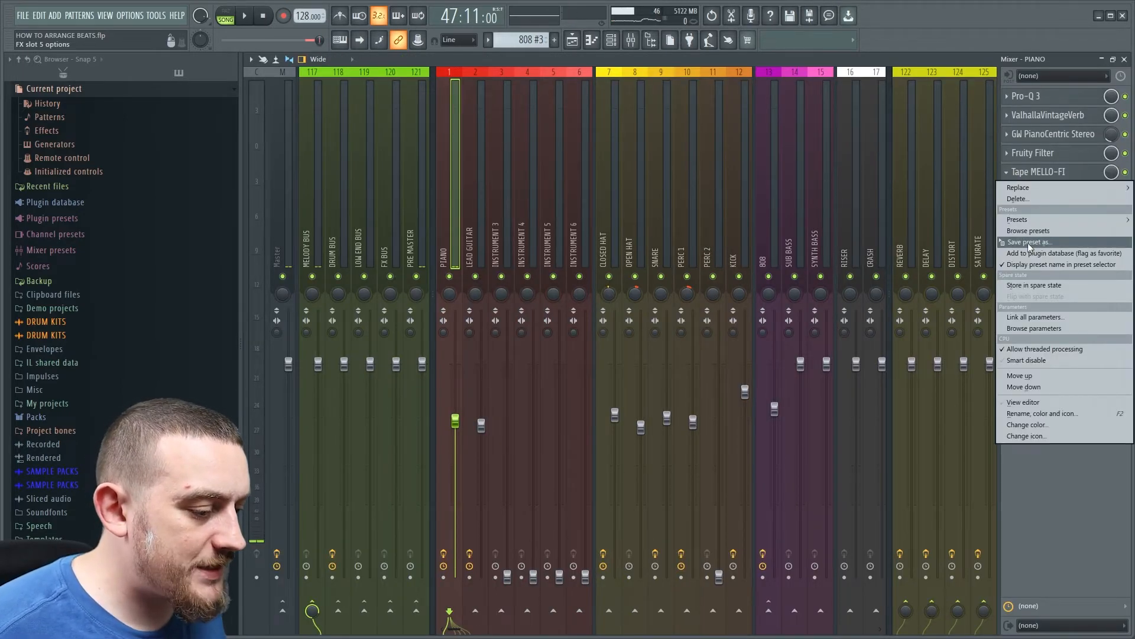
left_click_drag(1042, 246, 612, 226)
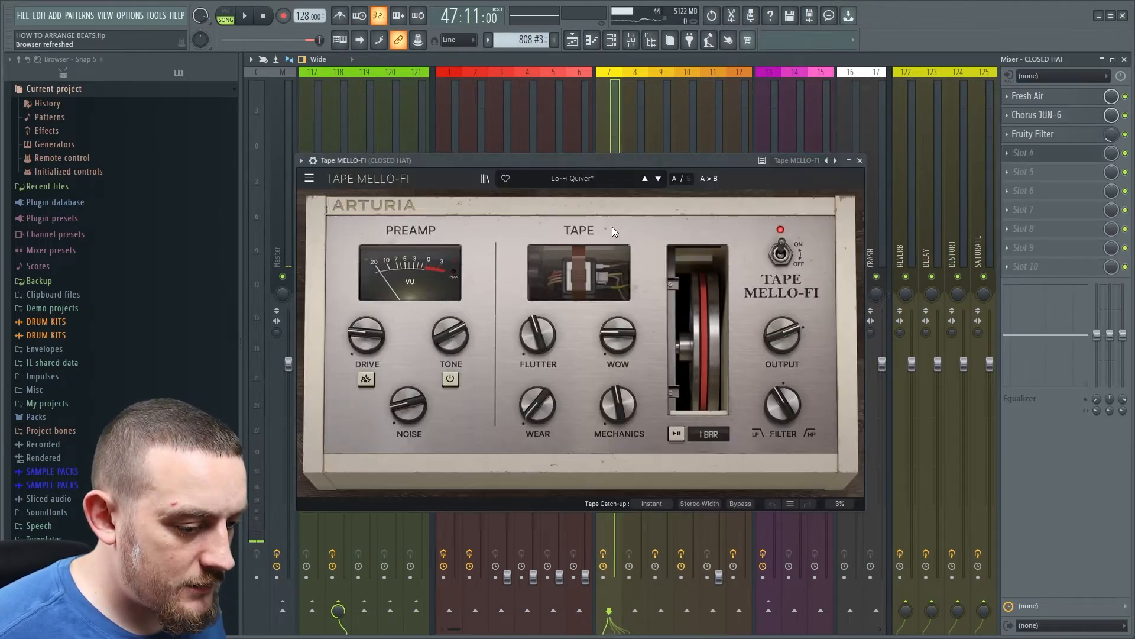
left_click(677, 437)
left_click(418, 42)
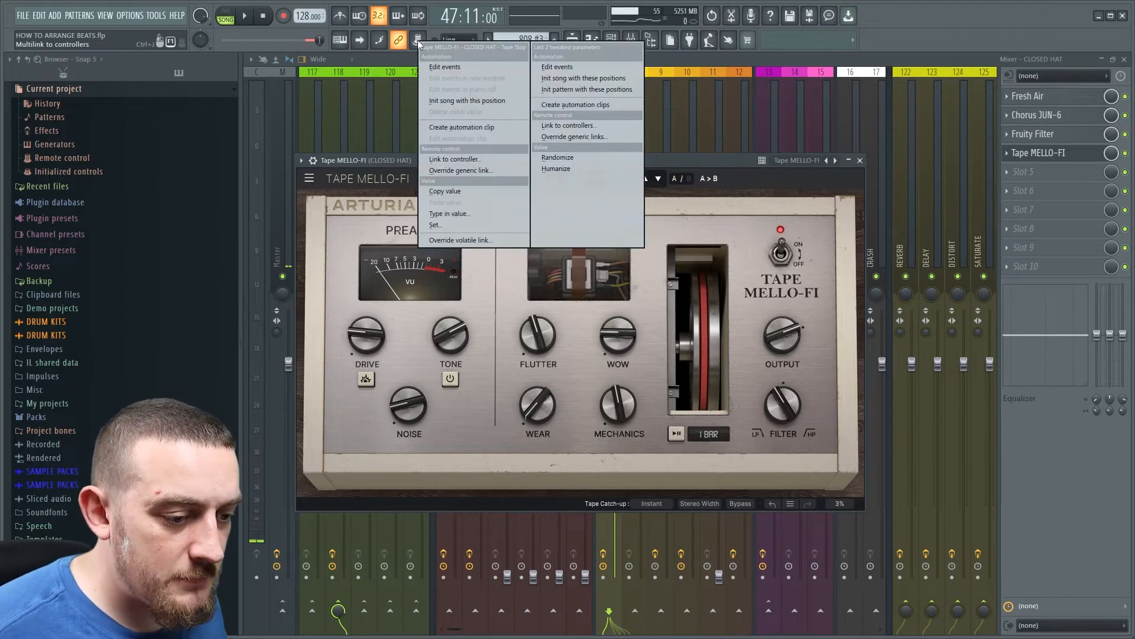
left_click(469, 126)
key("space")
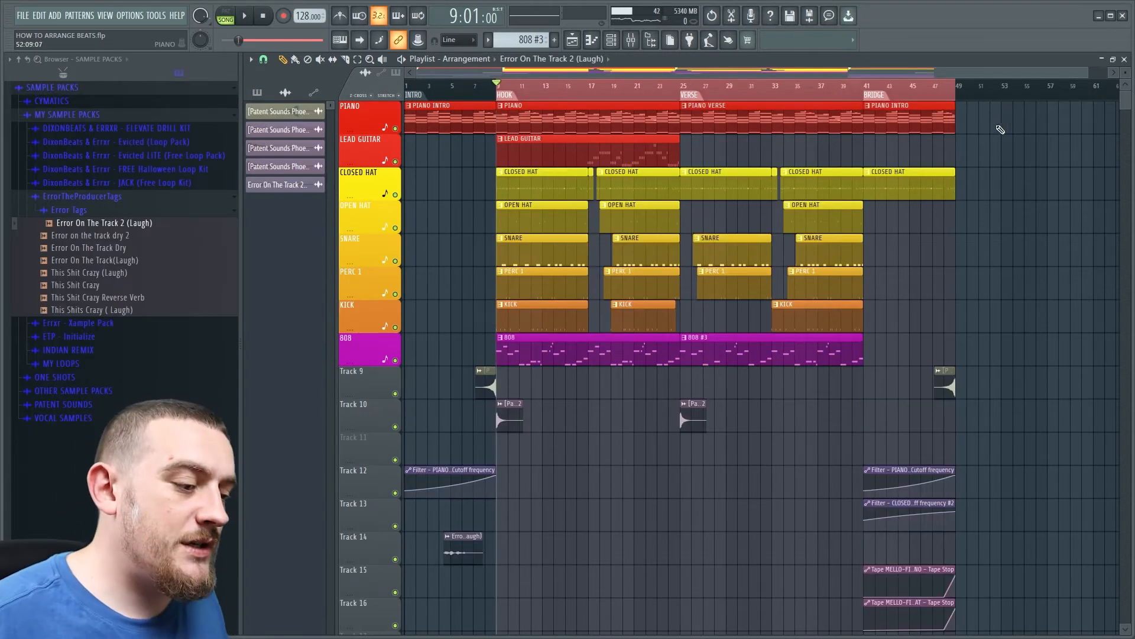
Step: Duplicate all hook, verse and bridge clips, including their effects and automation, so the copies start at bar 49
left_click_drag(1006, 123, 512, 624)
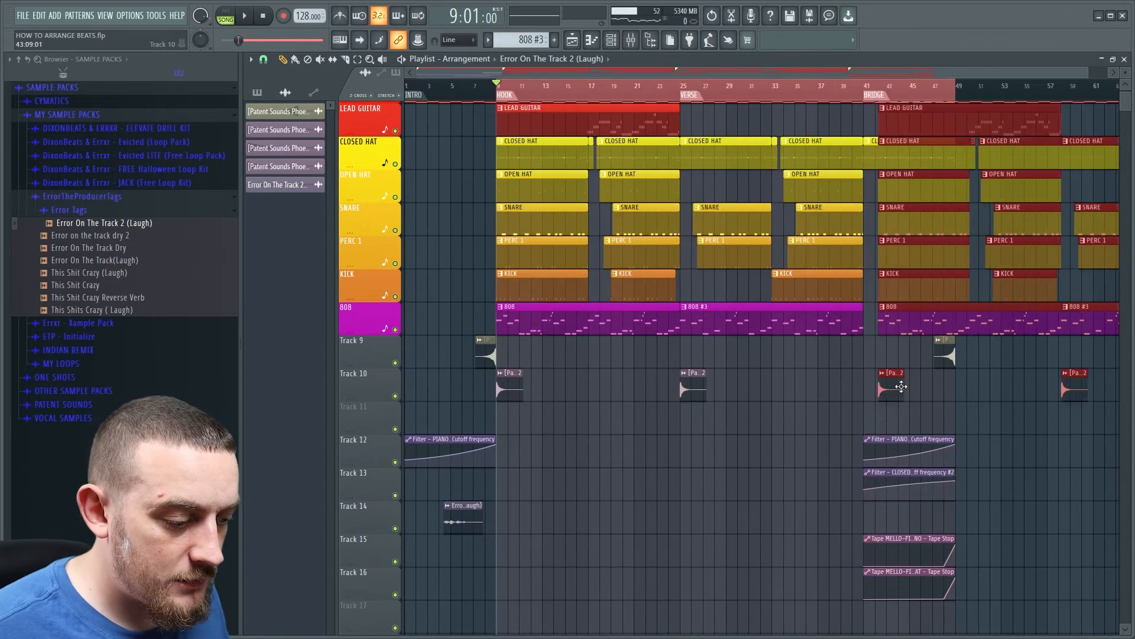
key("ctrl+b")
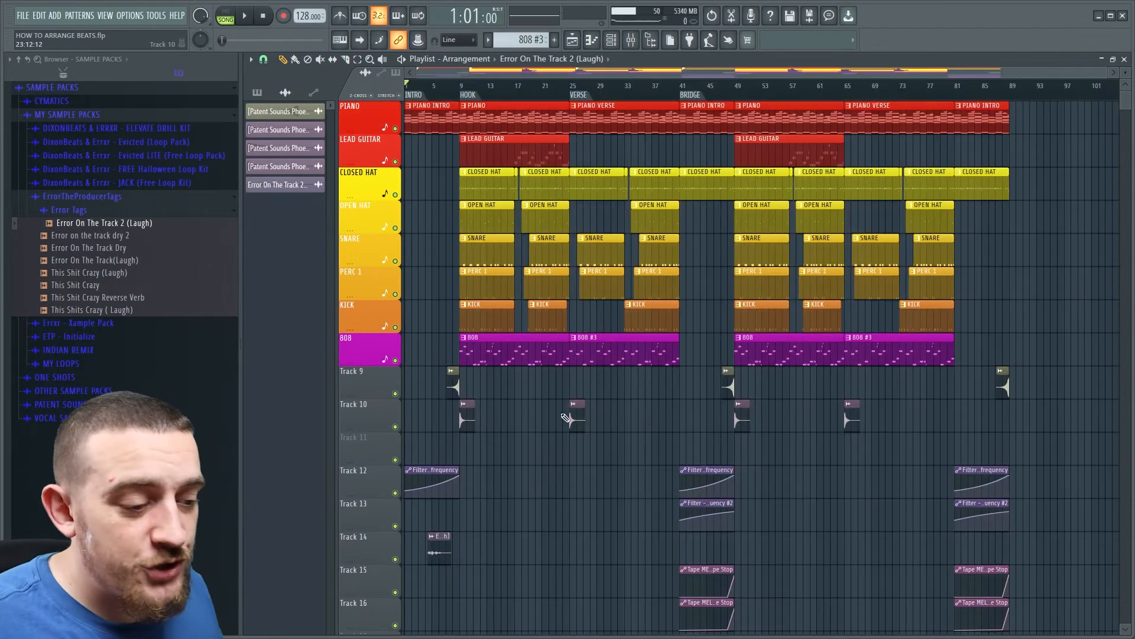